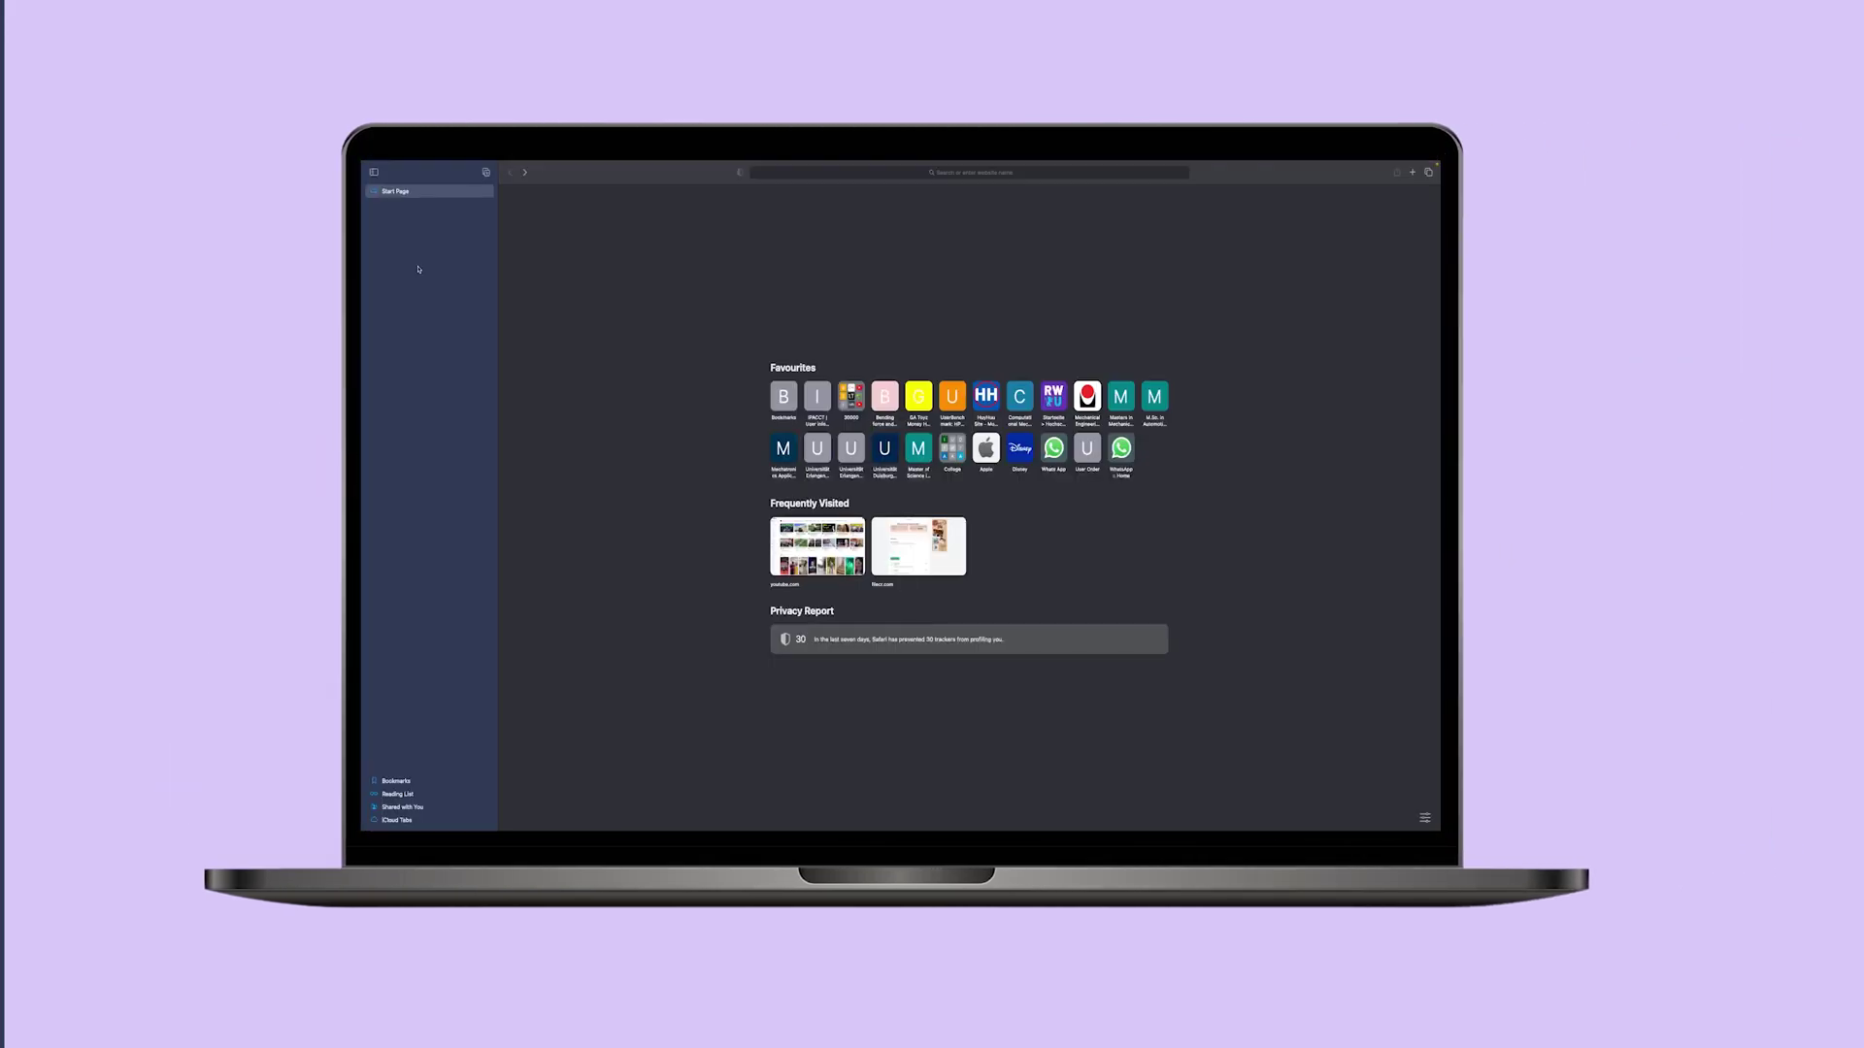
Step: Search the web for 'bing chat' in Safari and open Microsoft's Edge Bing page
left_click(811, 179)
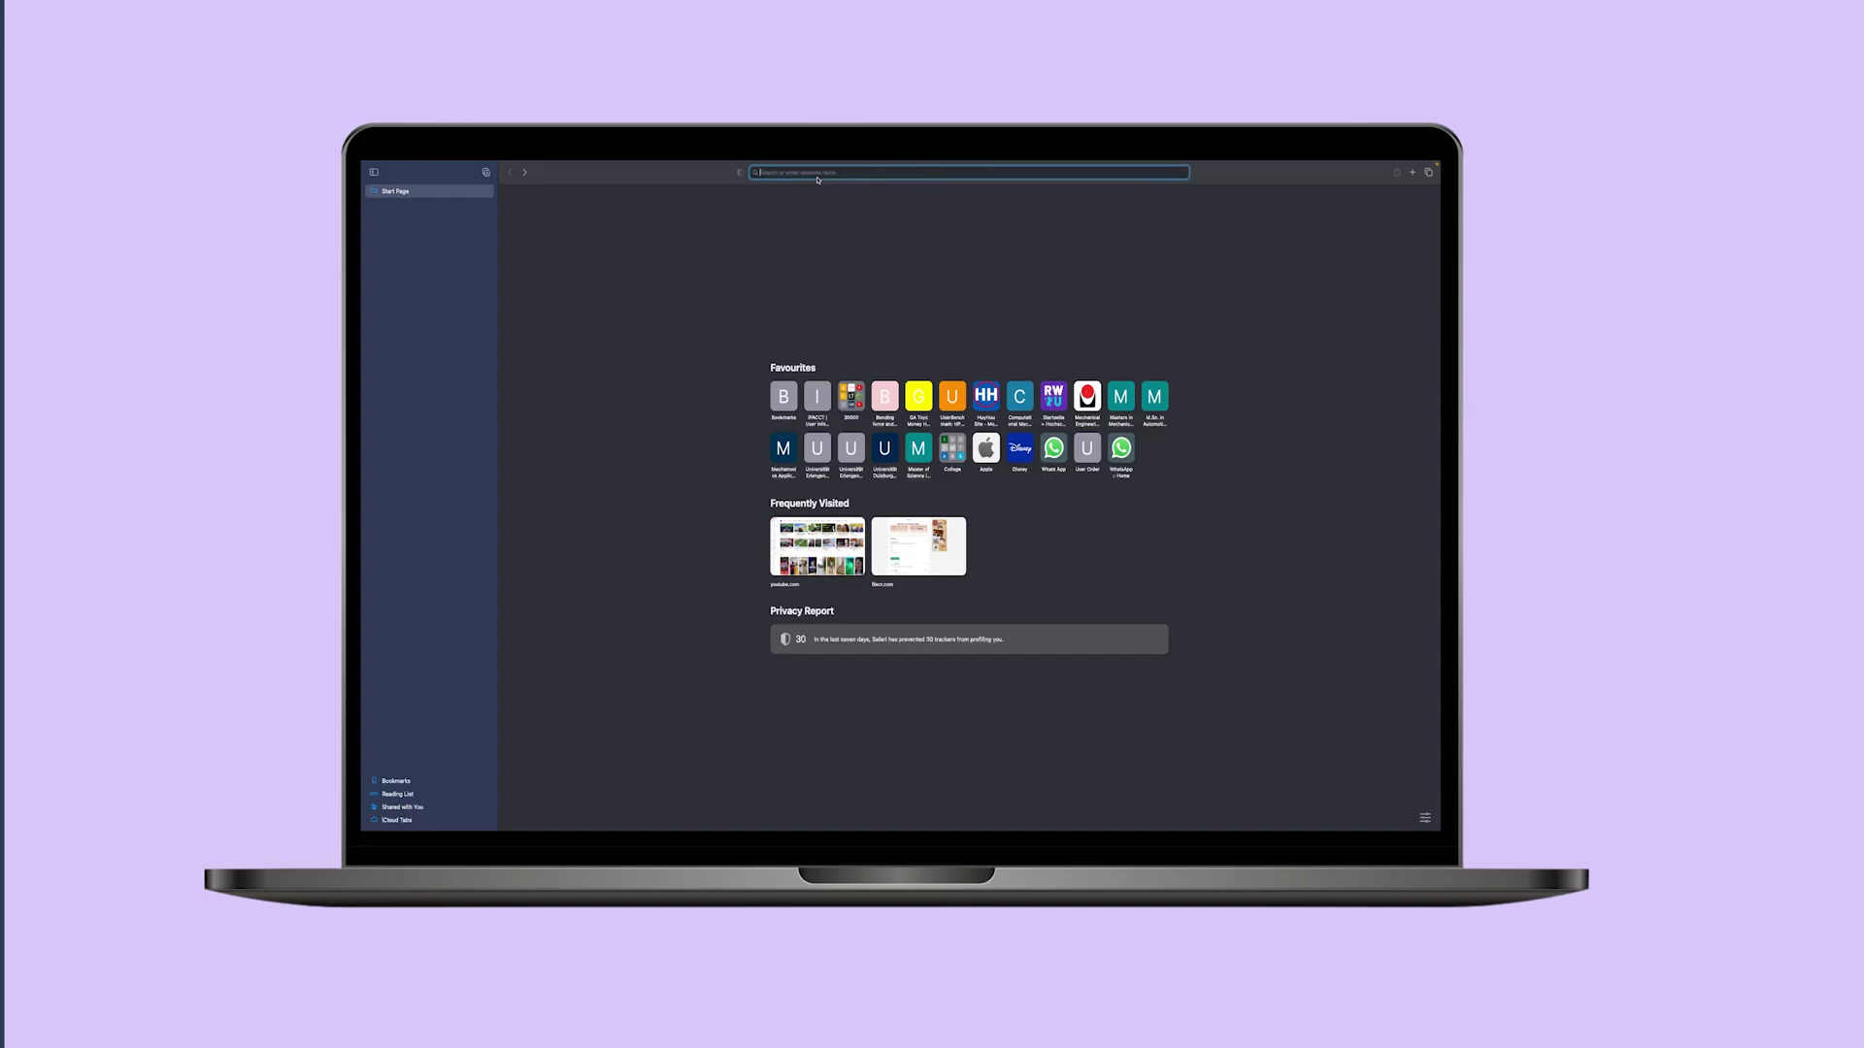
type("bing")
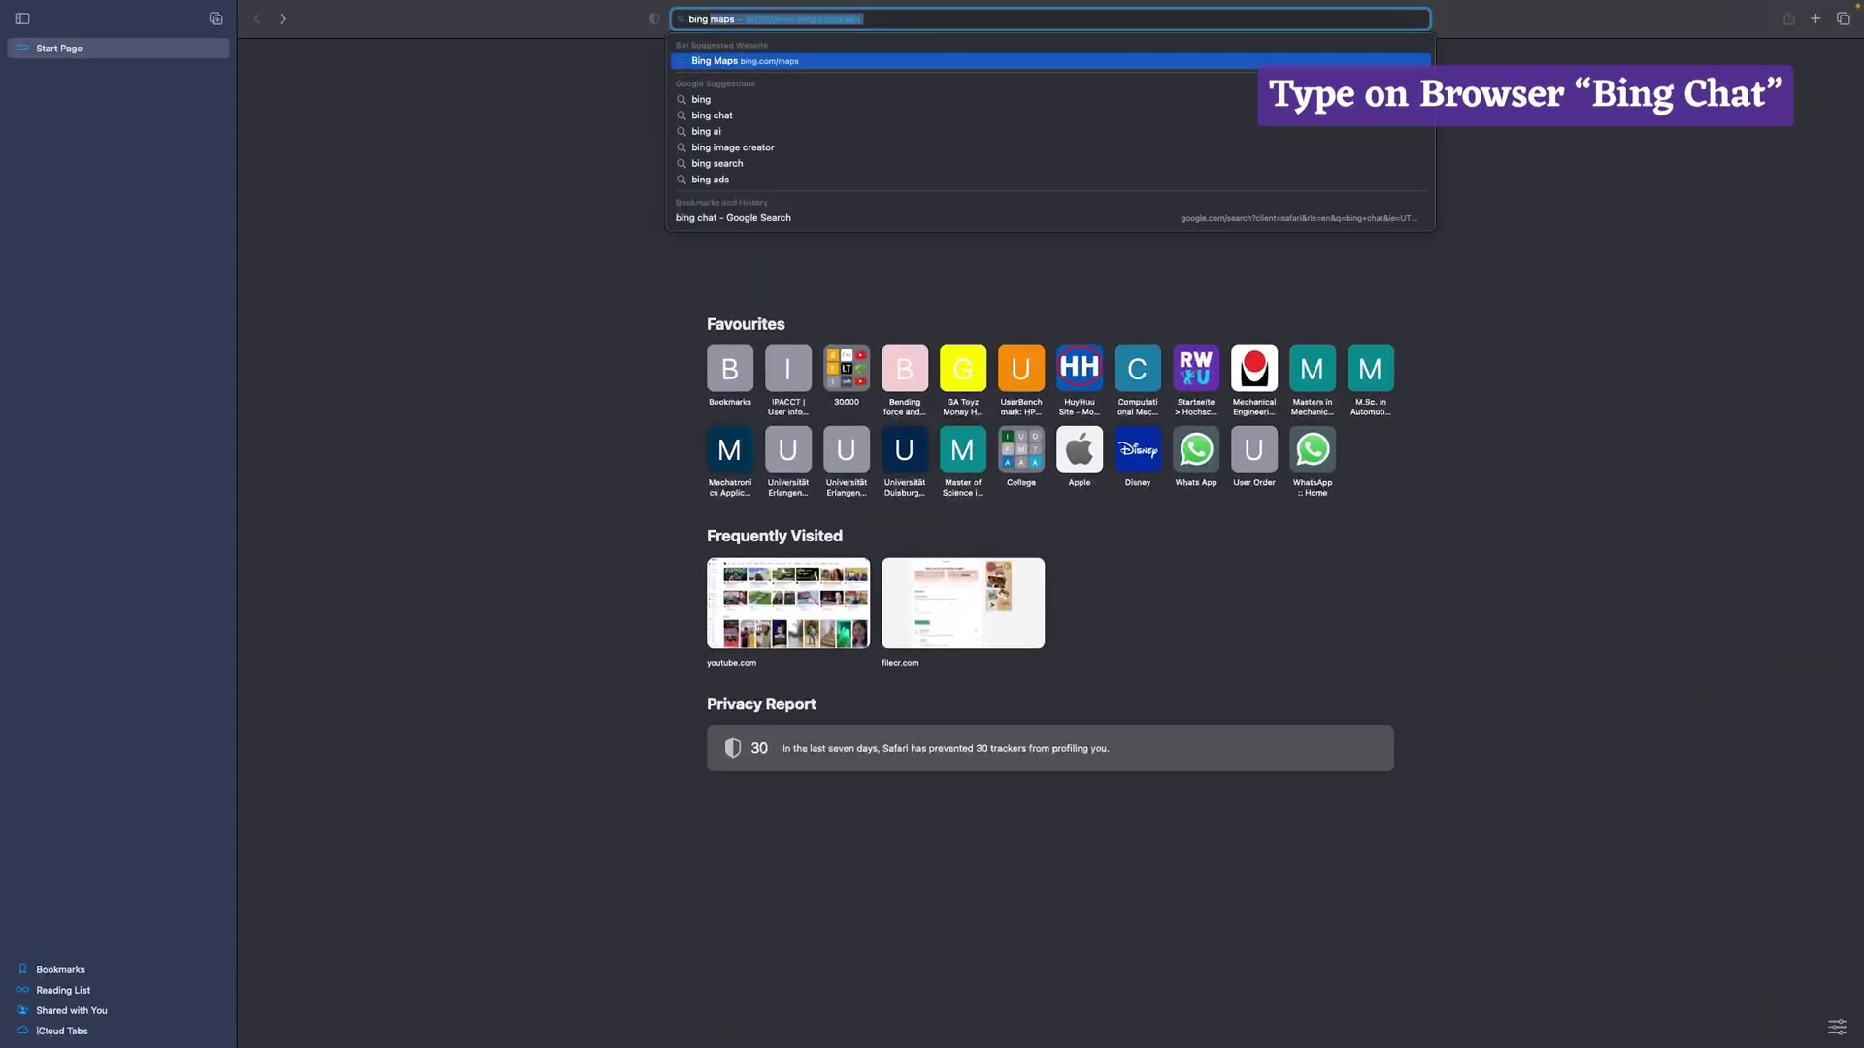
type(" chat")
key("Return")
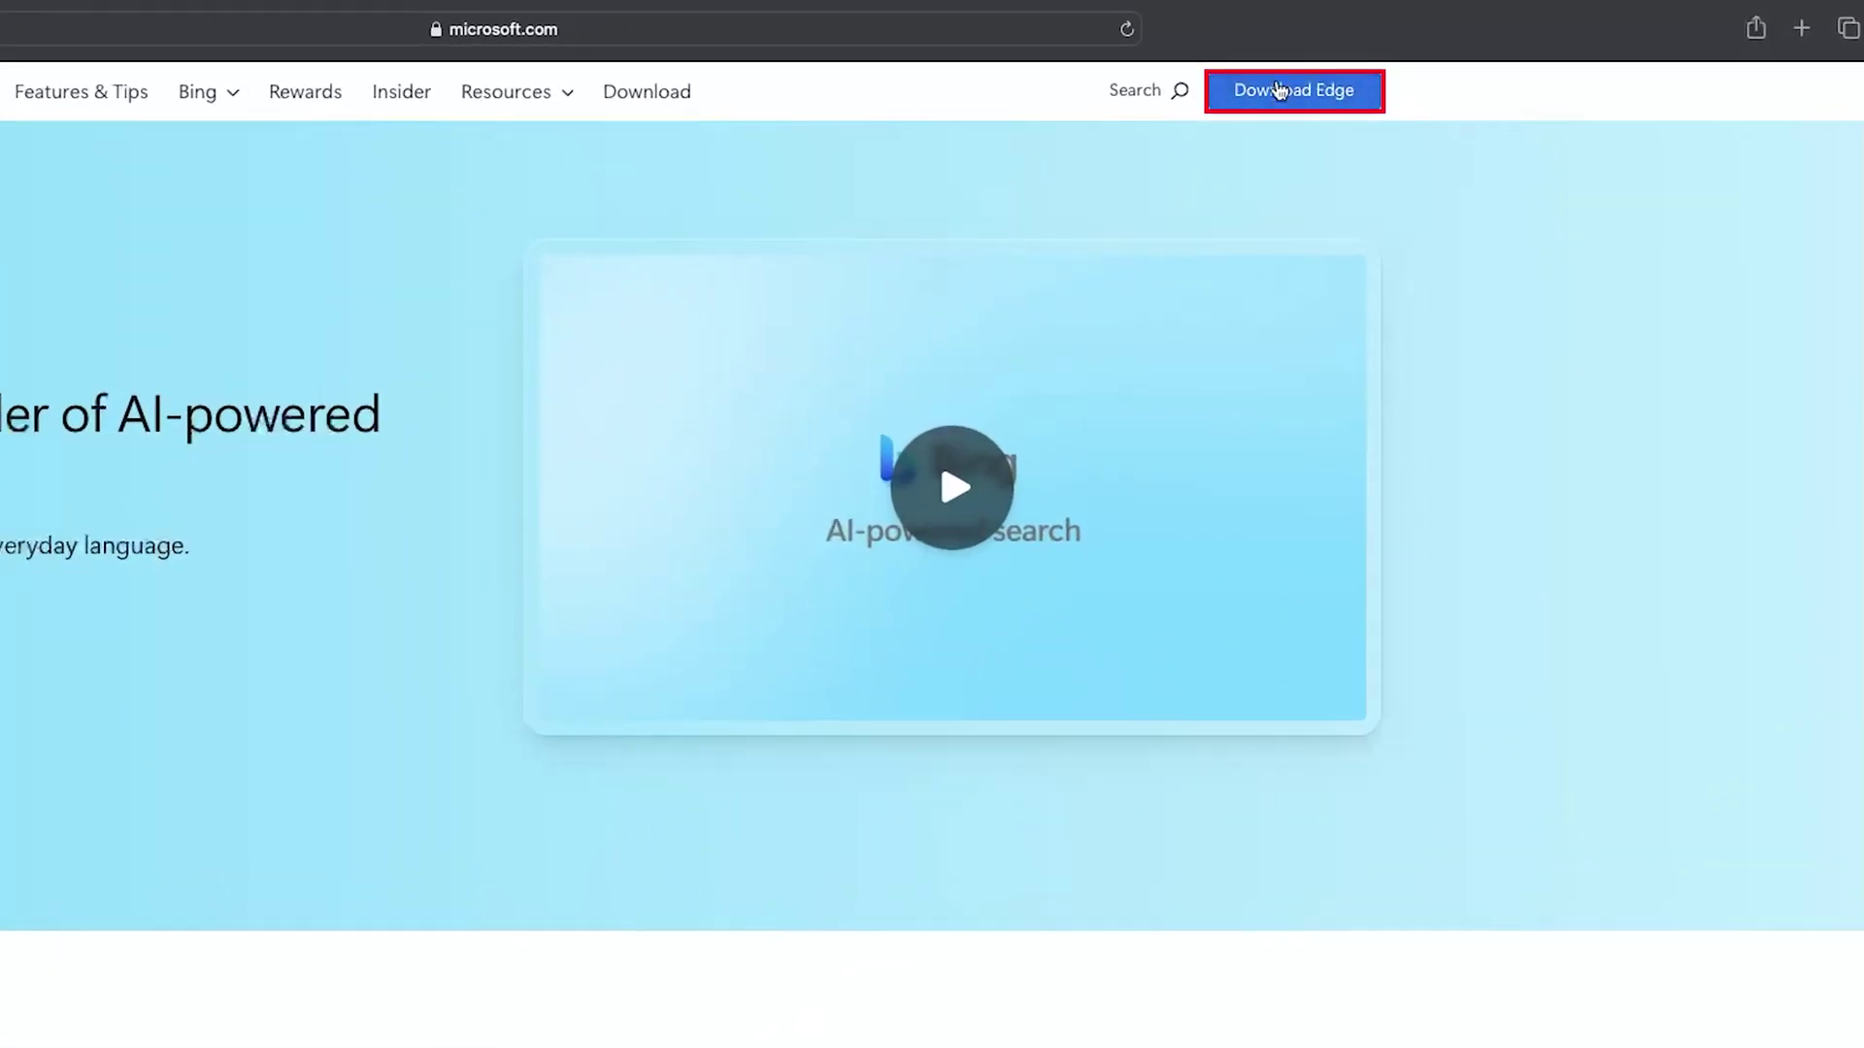
Step: Download Edge for Mac with Apple Silicon, allowing microsoft.com downloads, and view the downloads list
left_click(1291, 97)
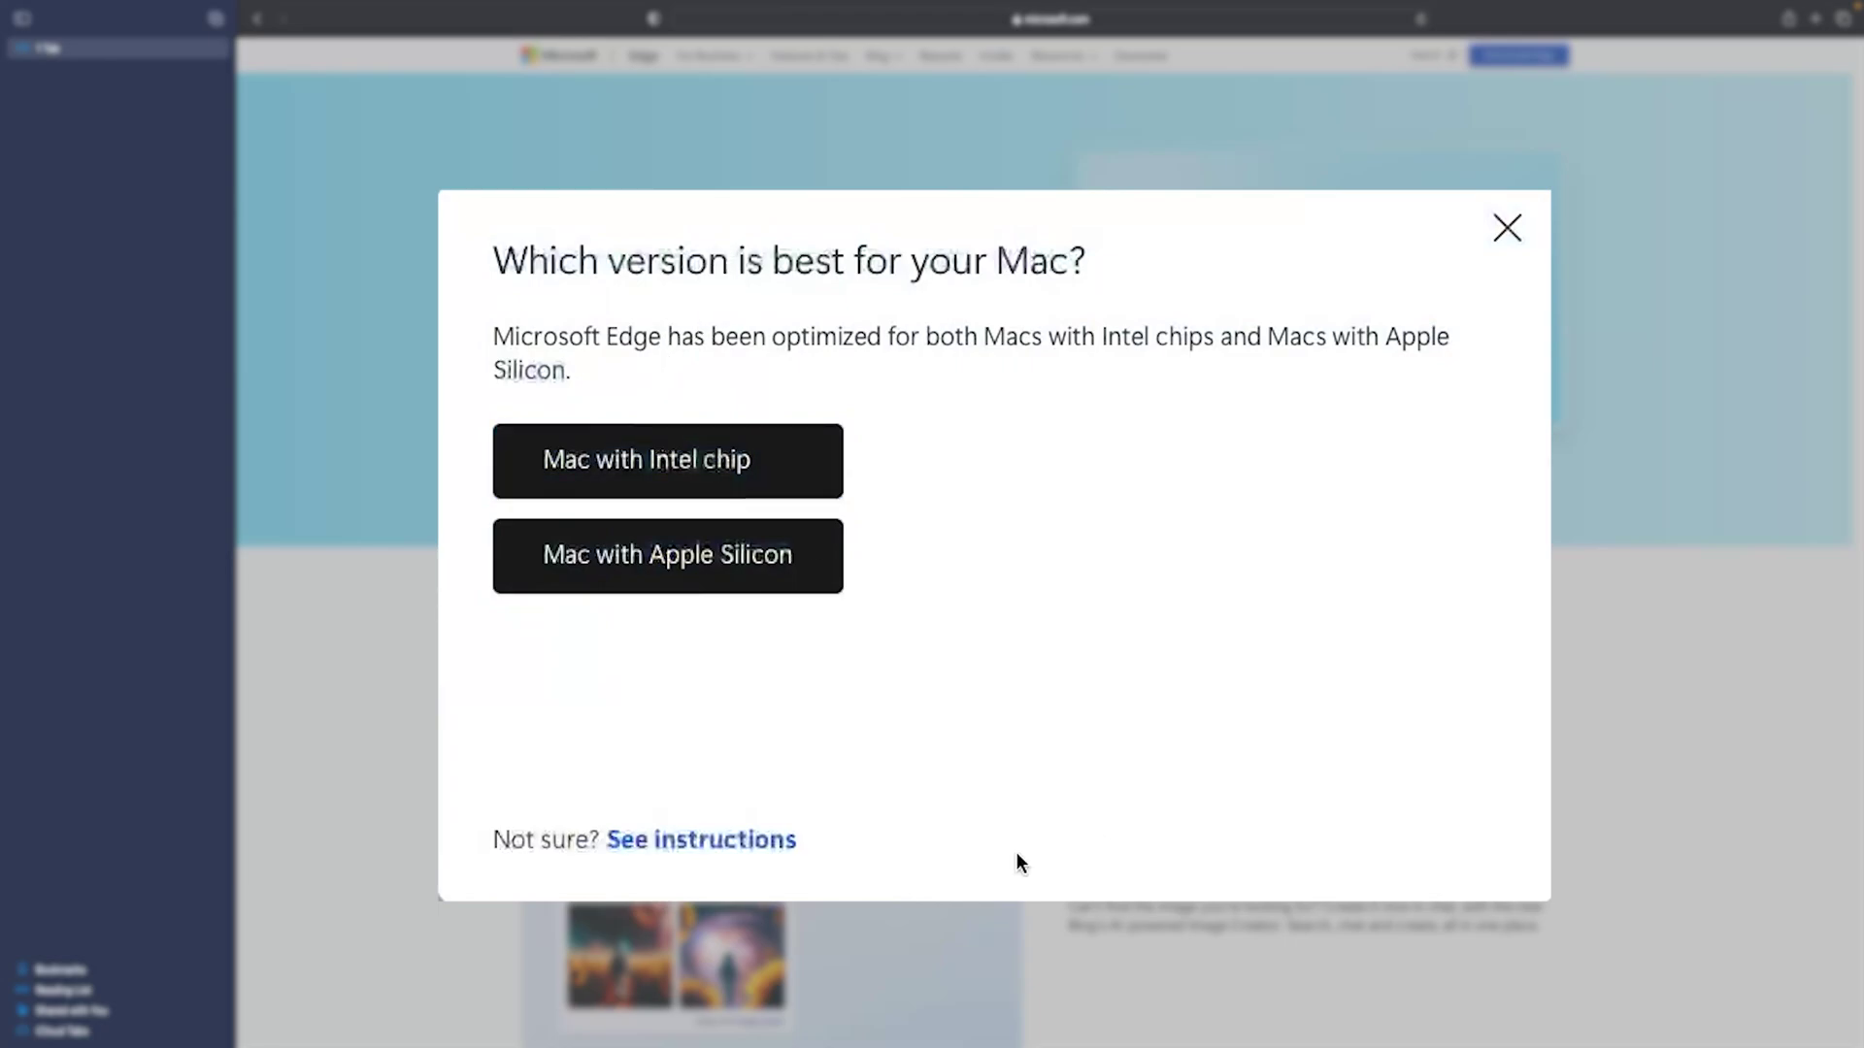
left_click(732, 578)
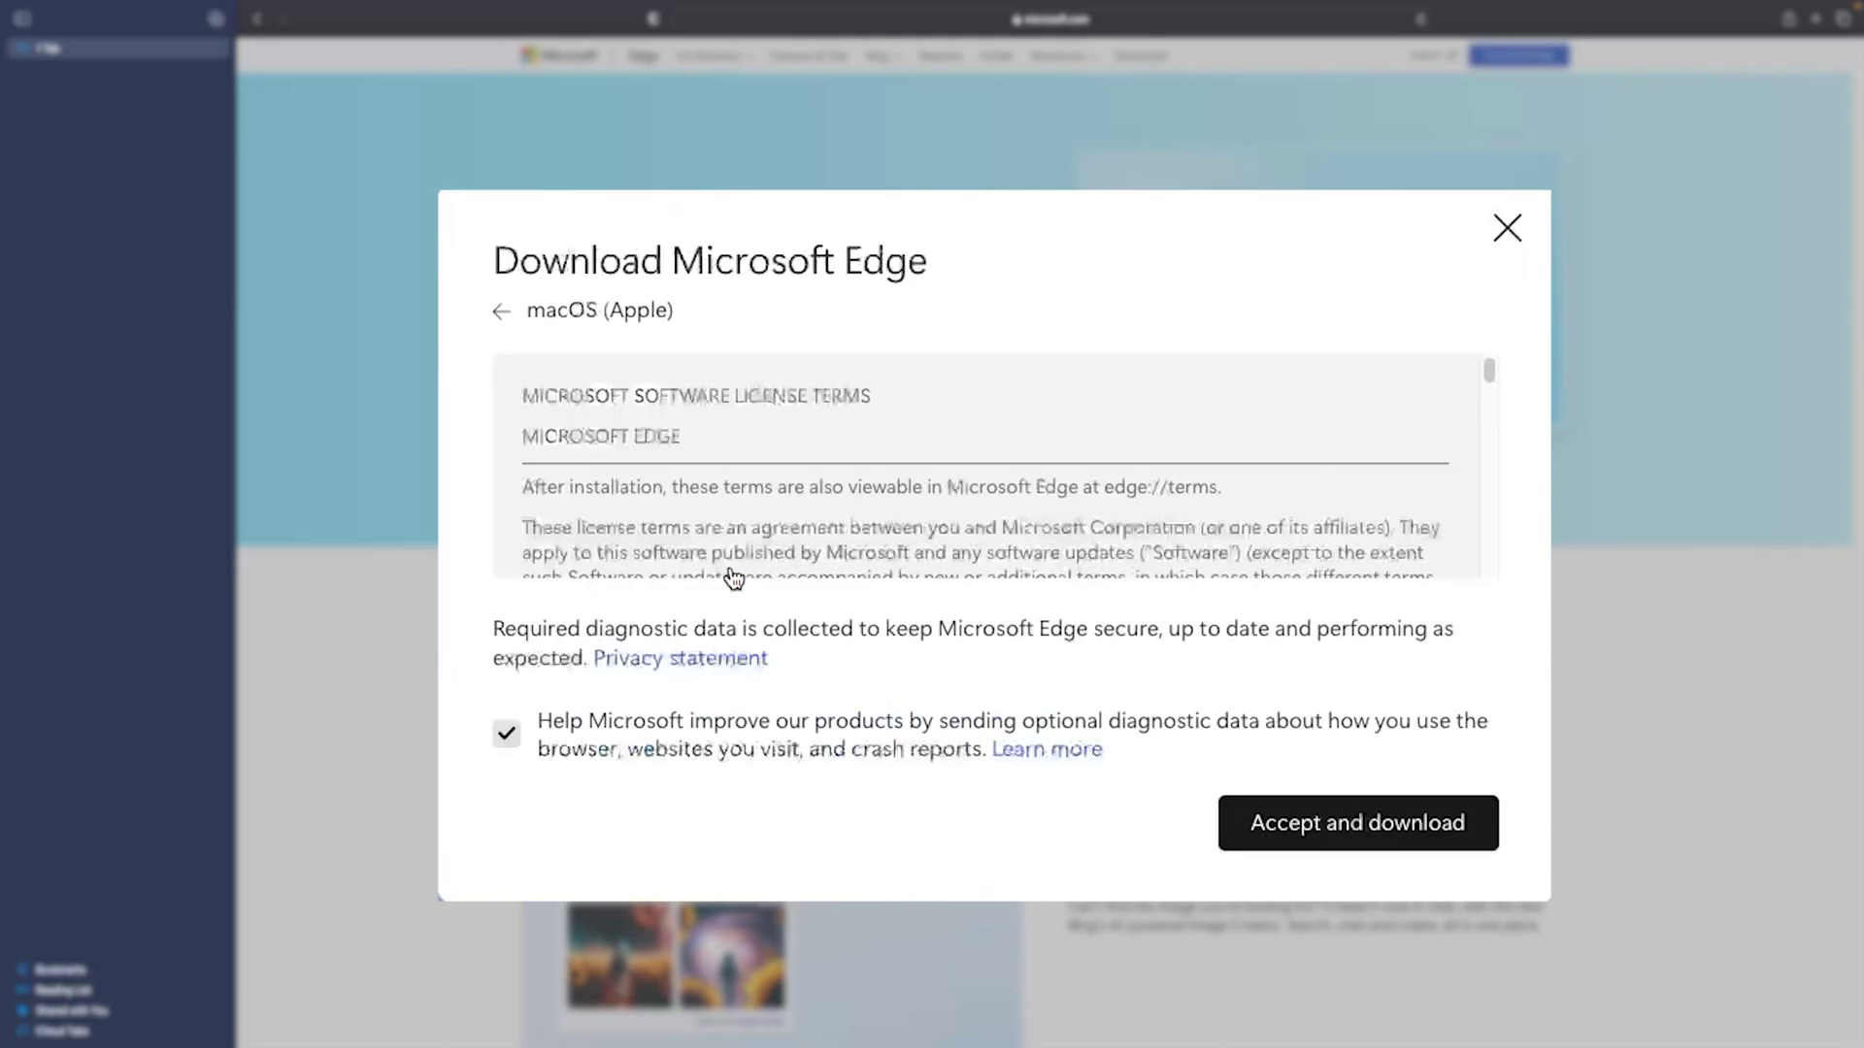
left_click(1315, 825)
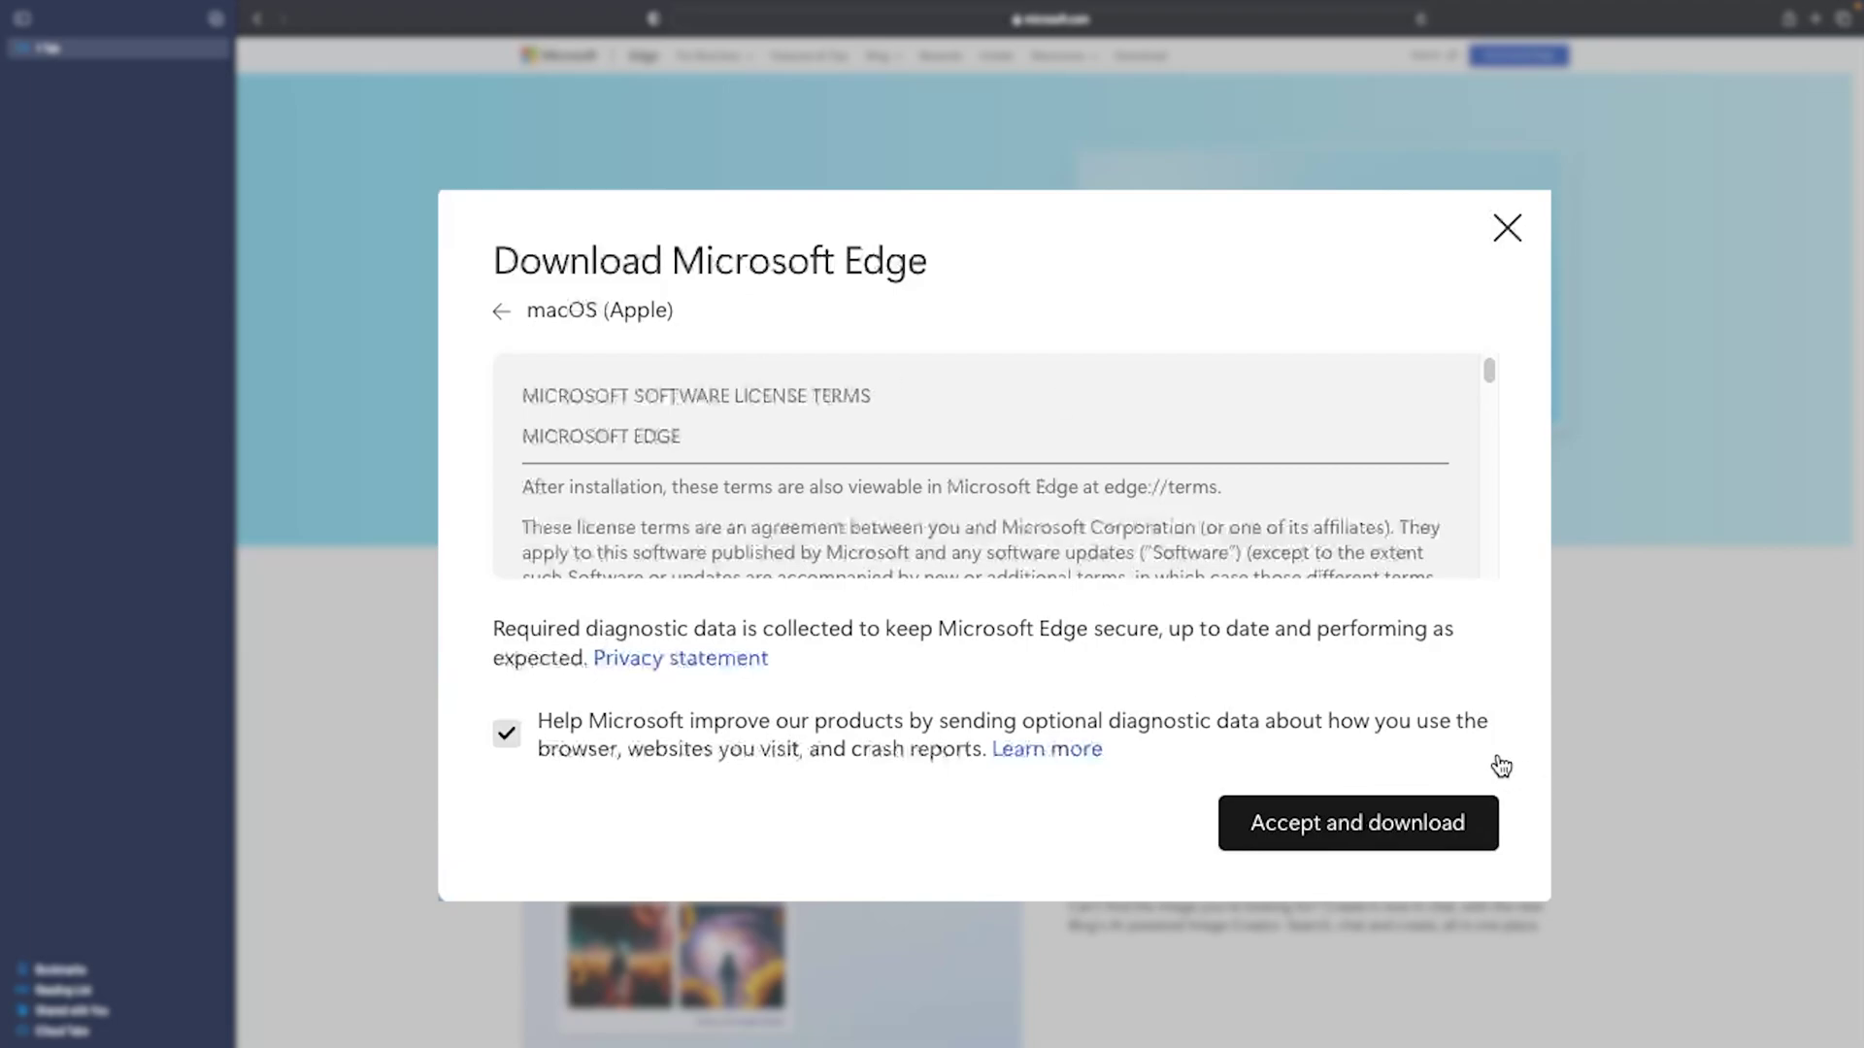
left_click(1419, 826)
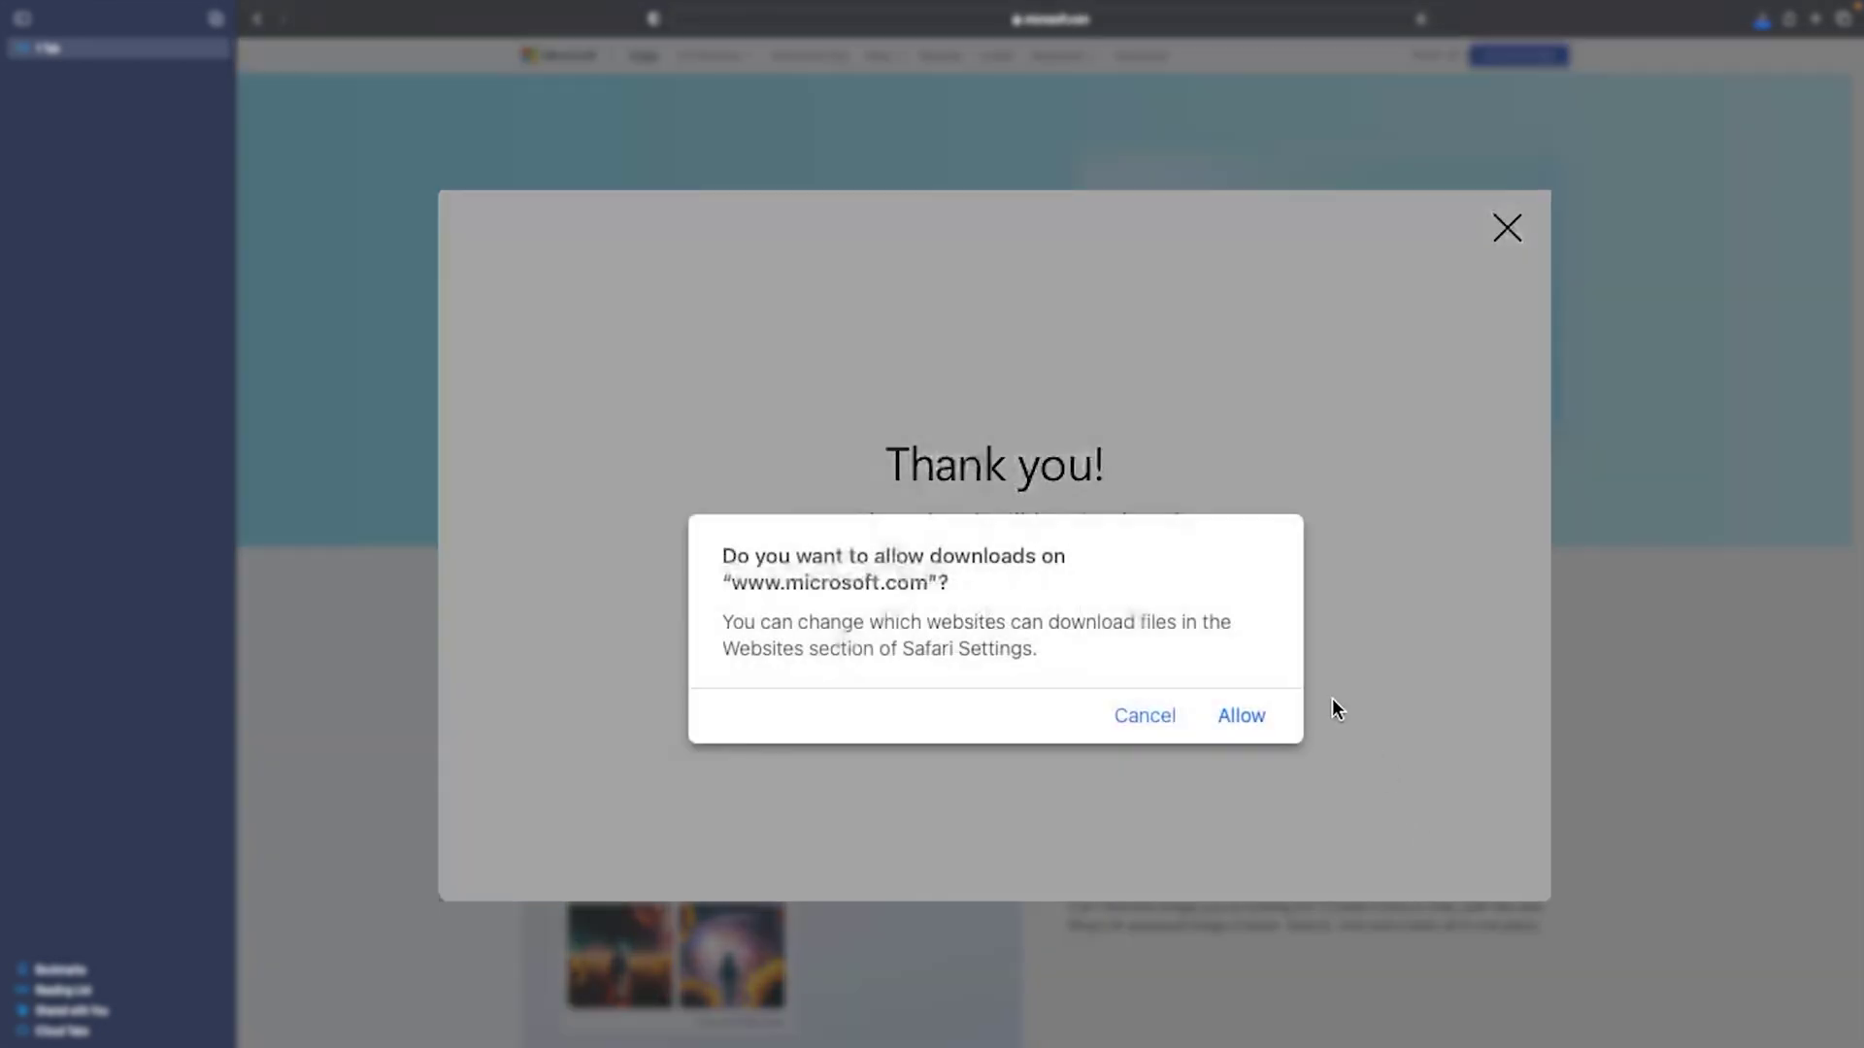
left_click(1241, 715)
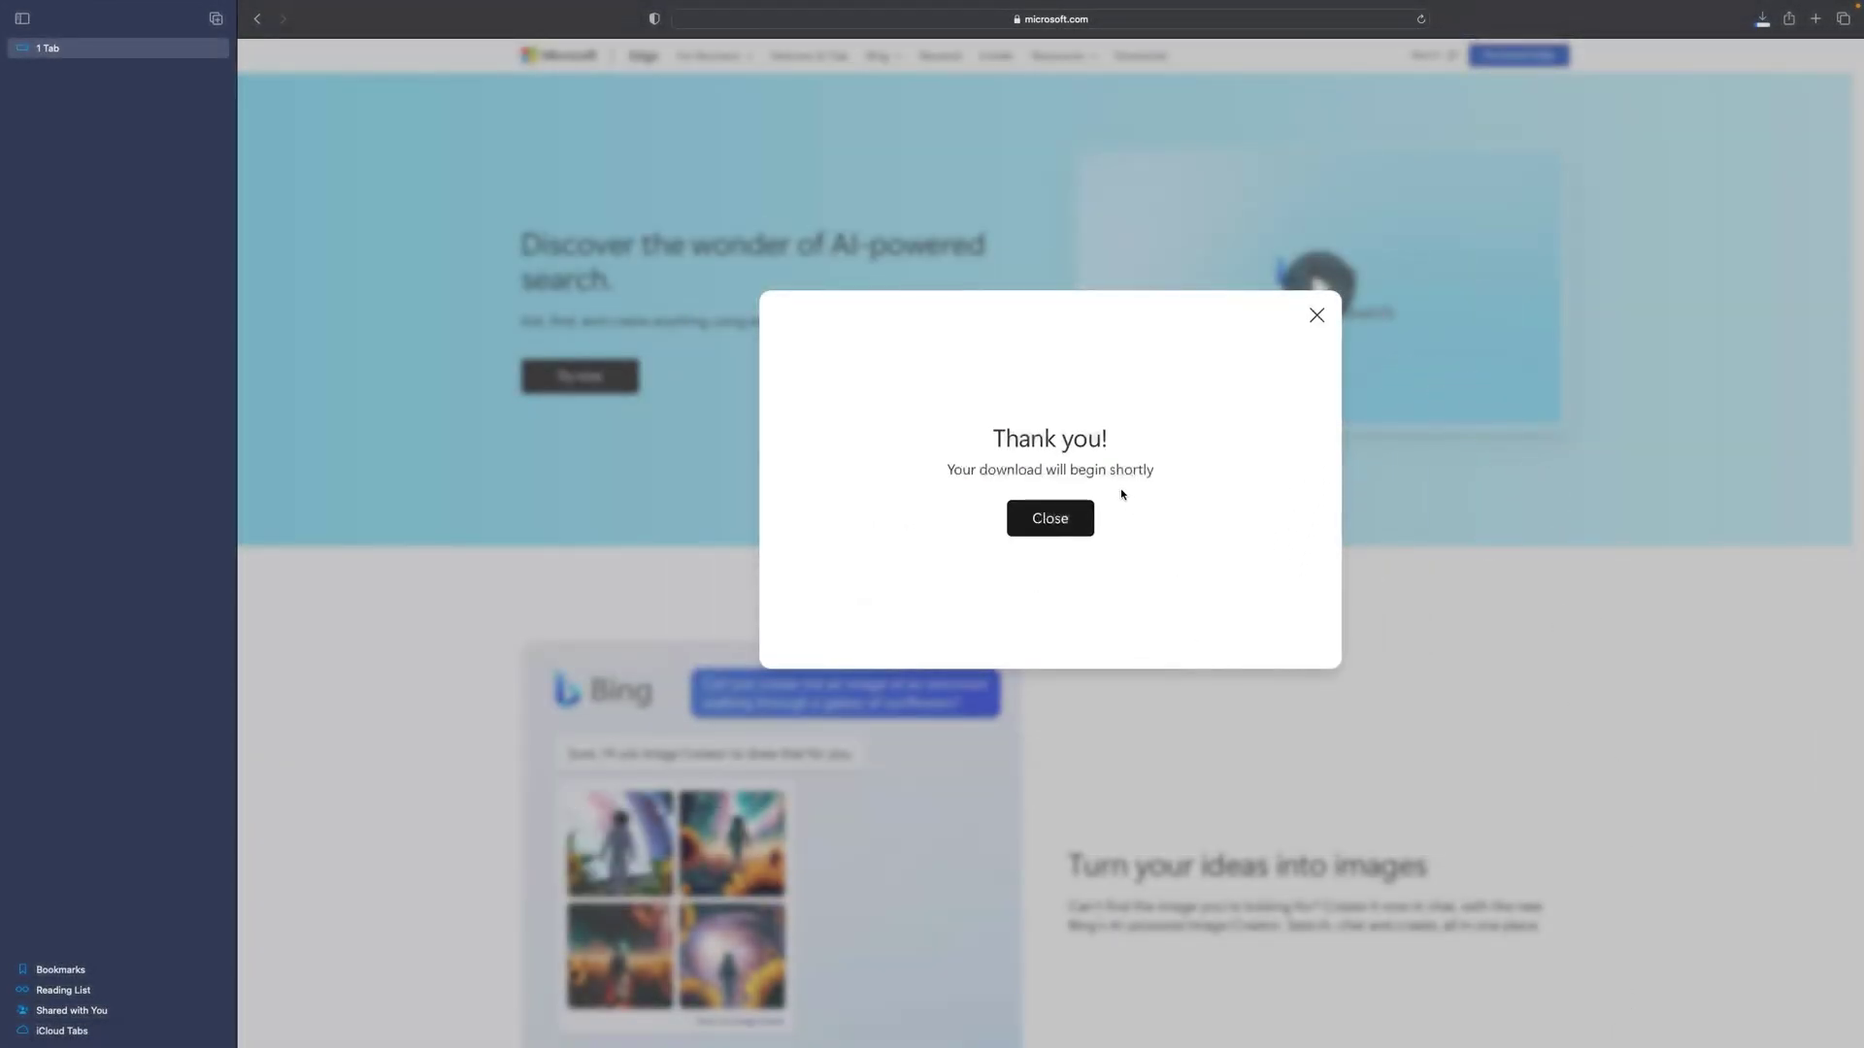
left_click(1762, 17)
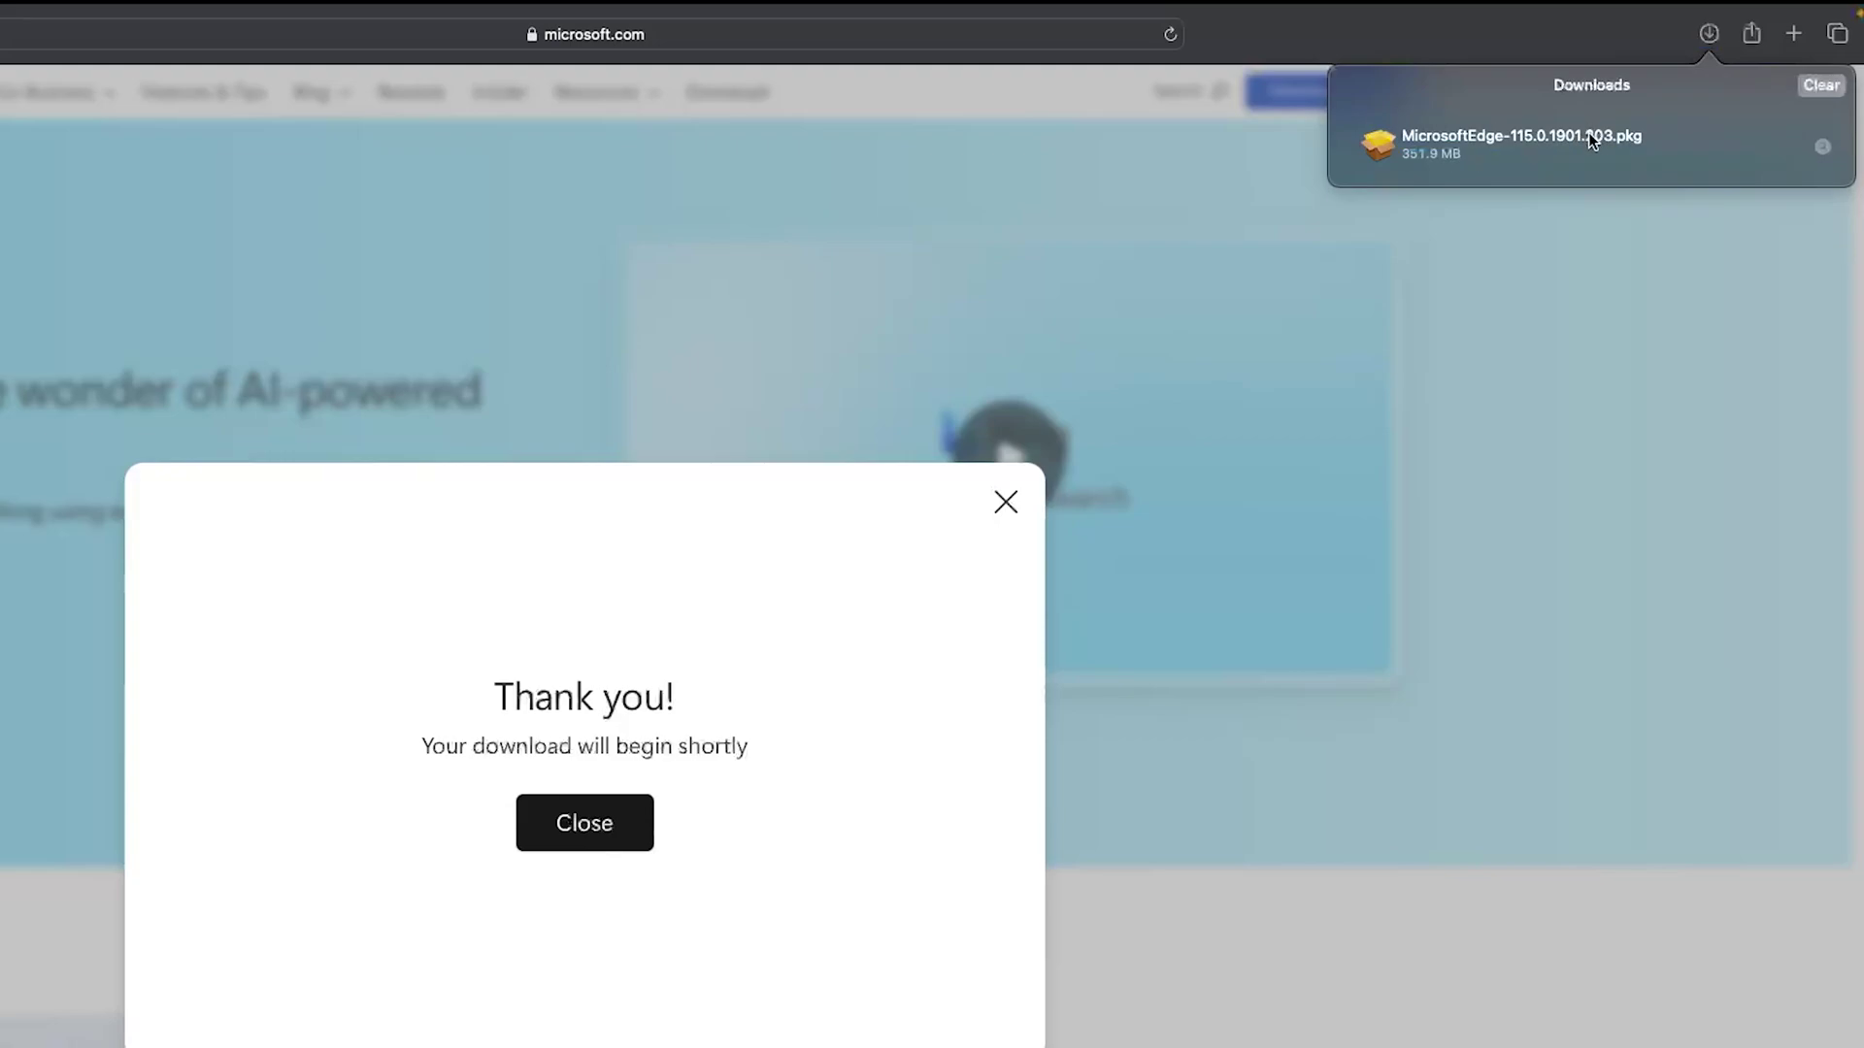
Step: Install the downloaded Edge package on Macintosh HD, authorizing with the account password
left_click(1446, 141)
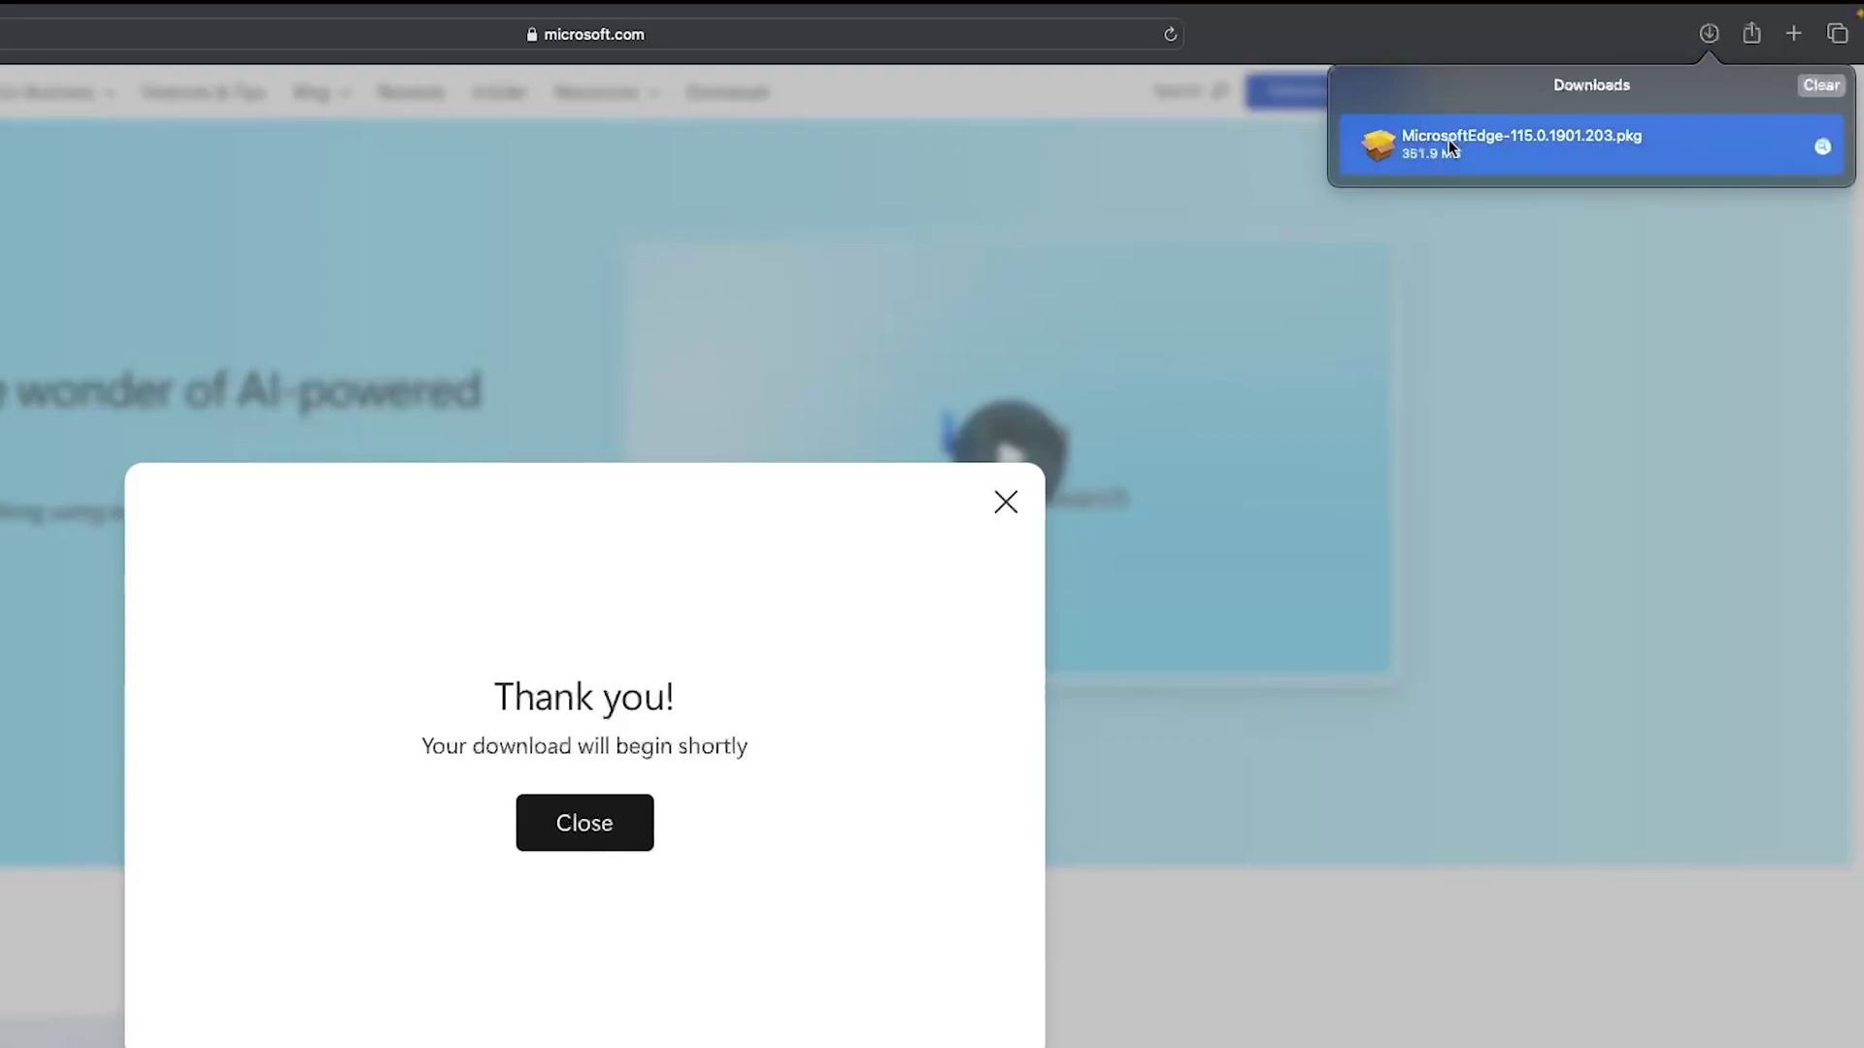
double_click(1448, 138)
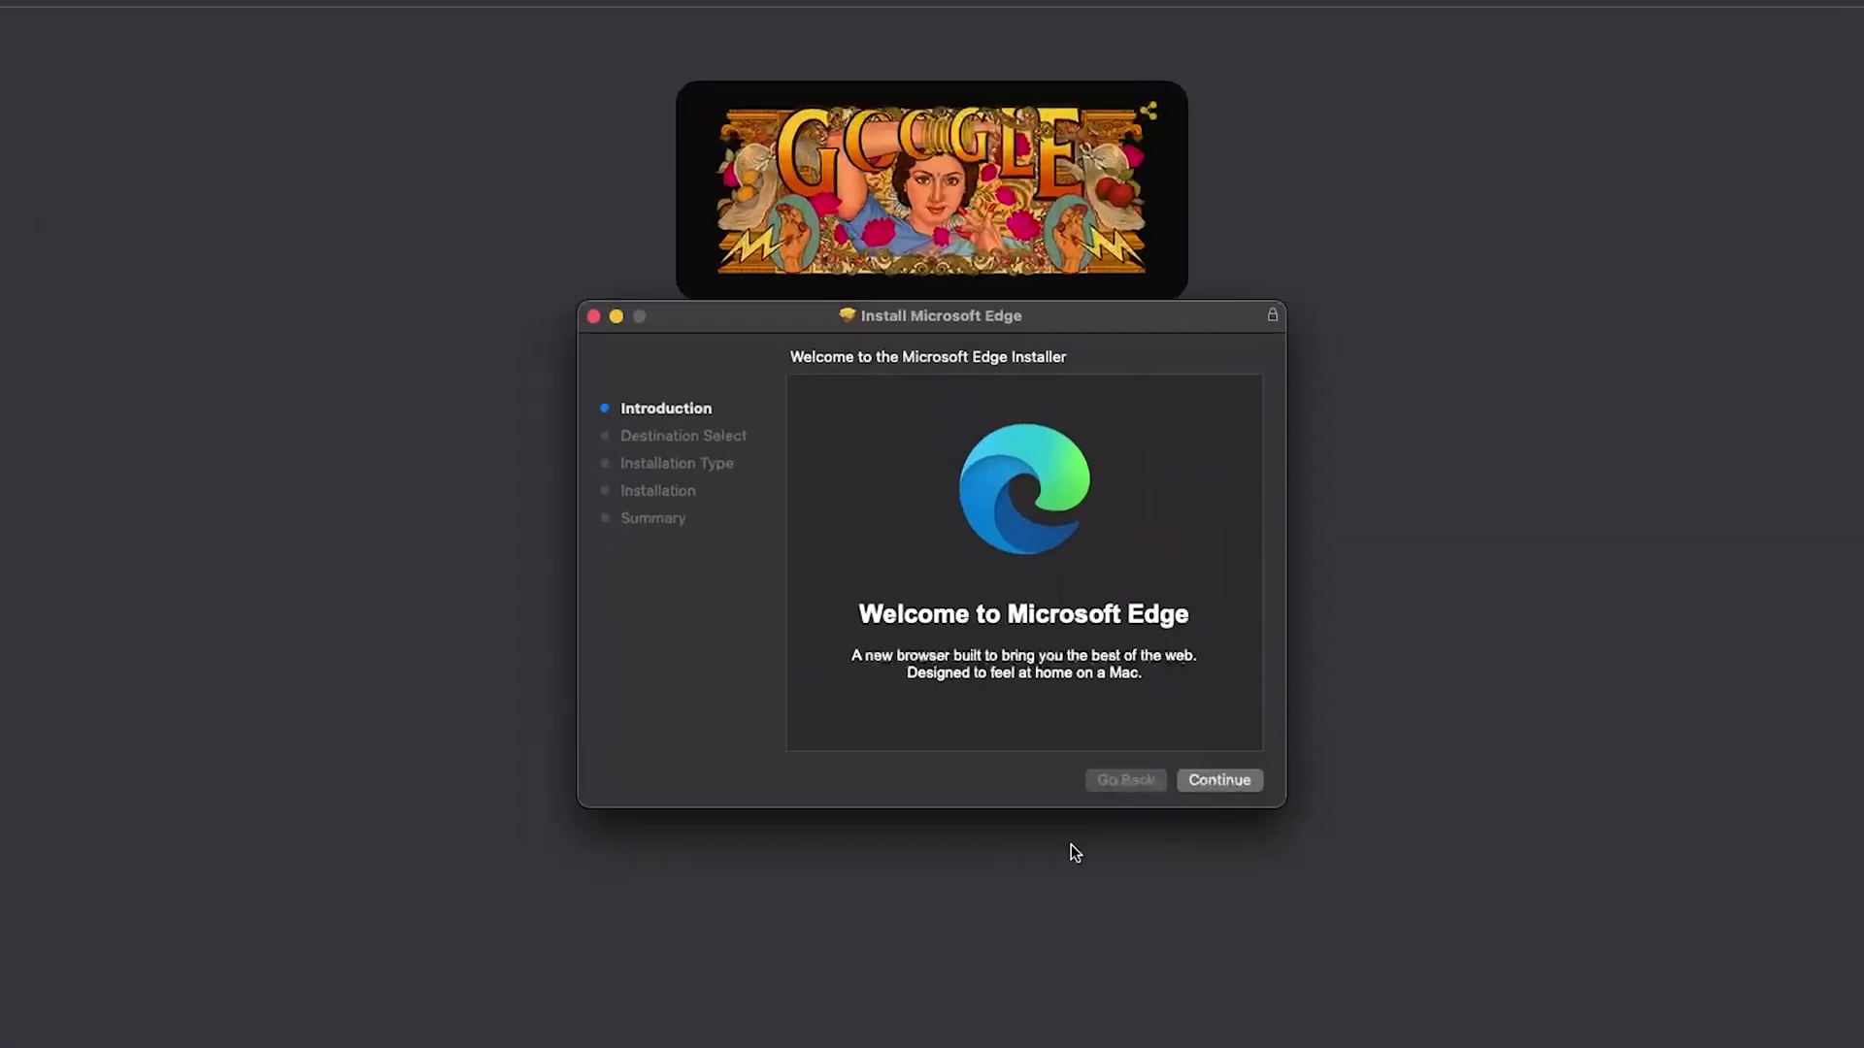
left_click(1298, 923)
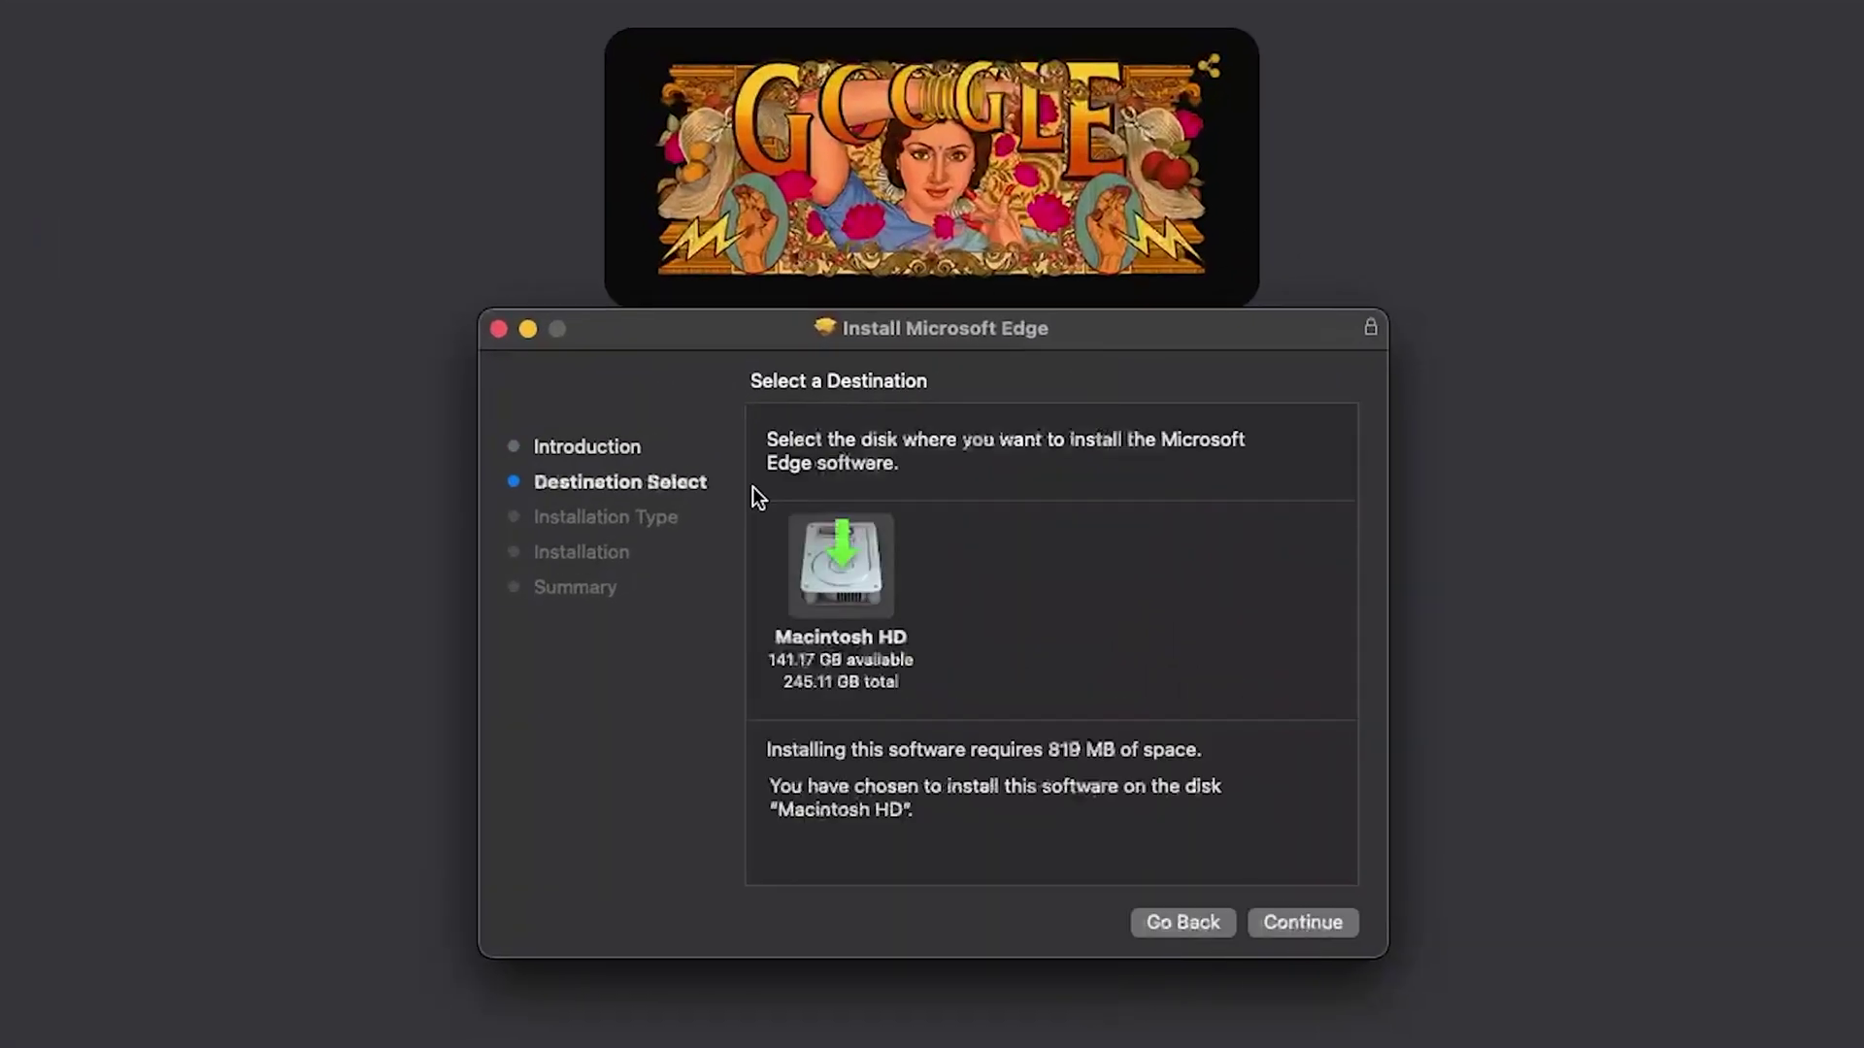
left_click(1318, 926)
left_click(1309, 923)
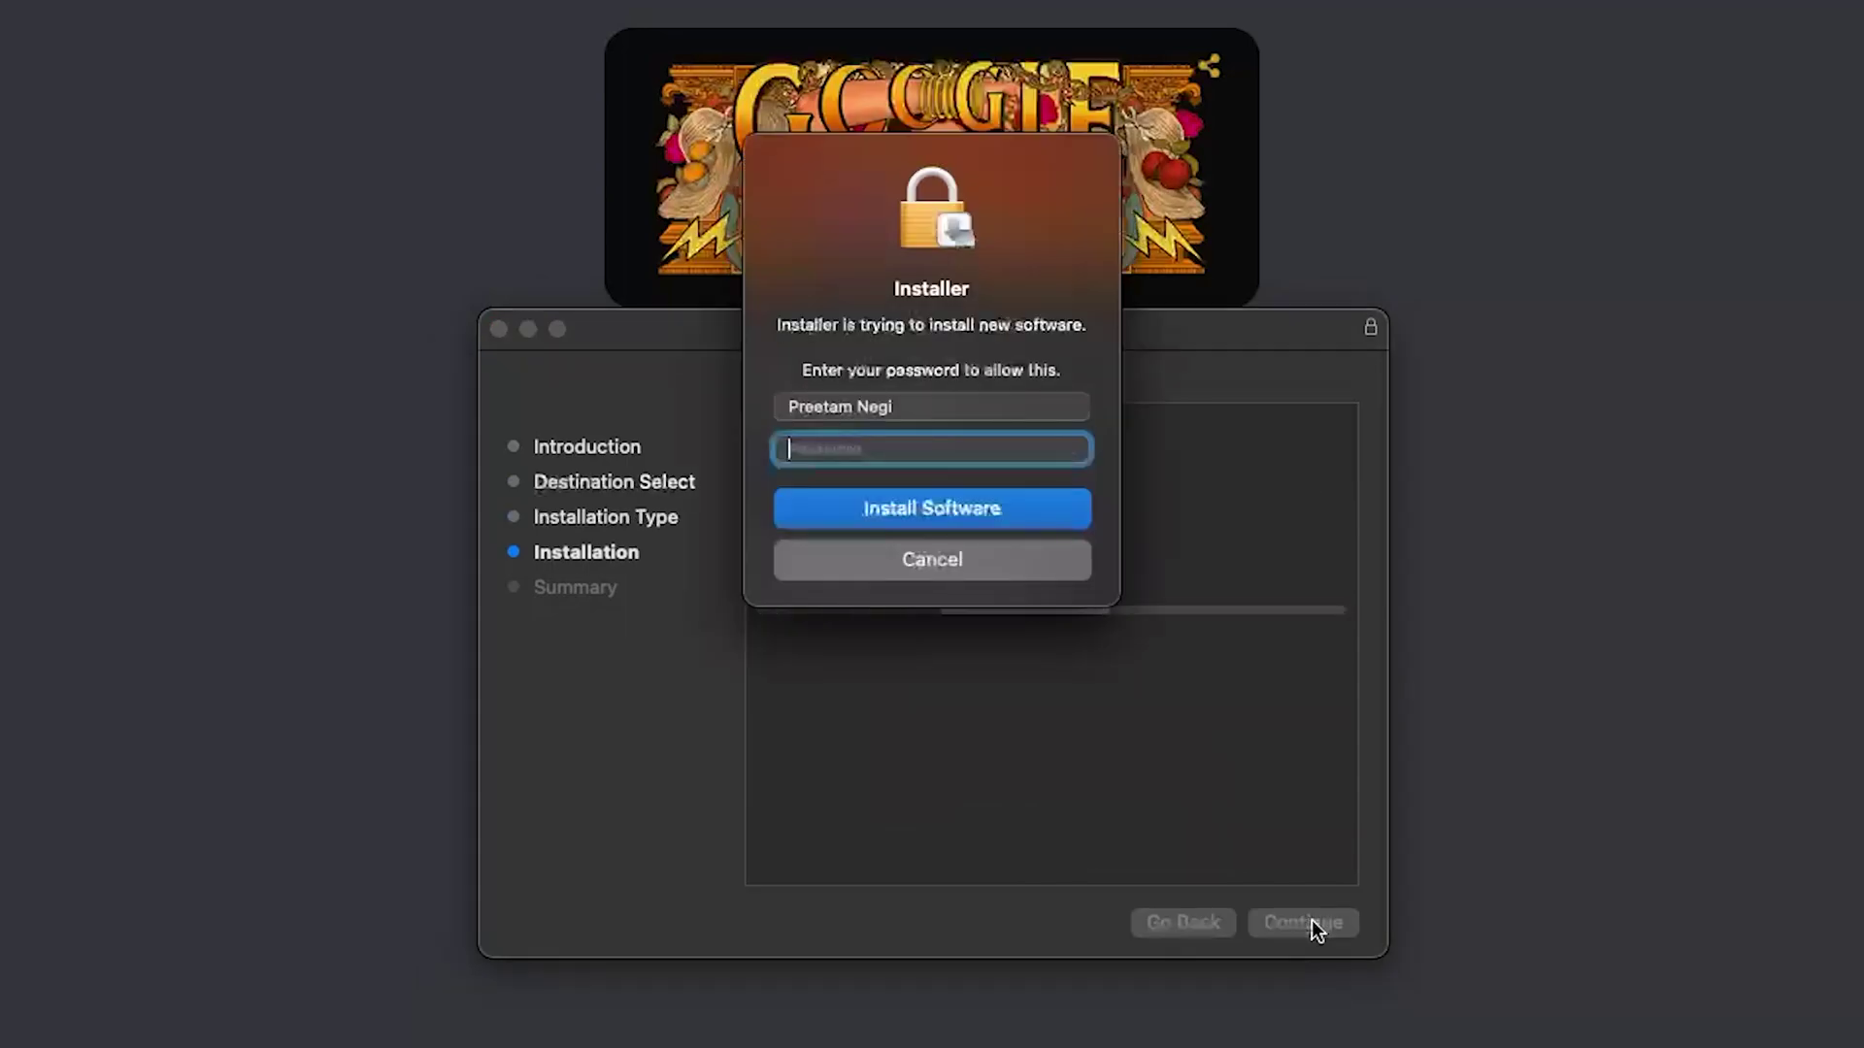
type("*")
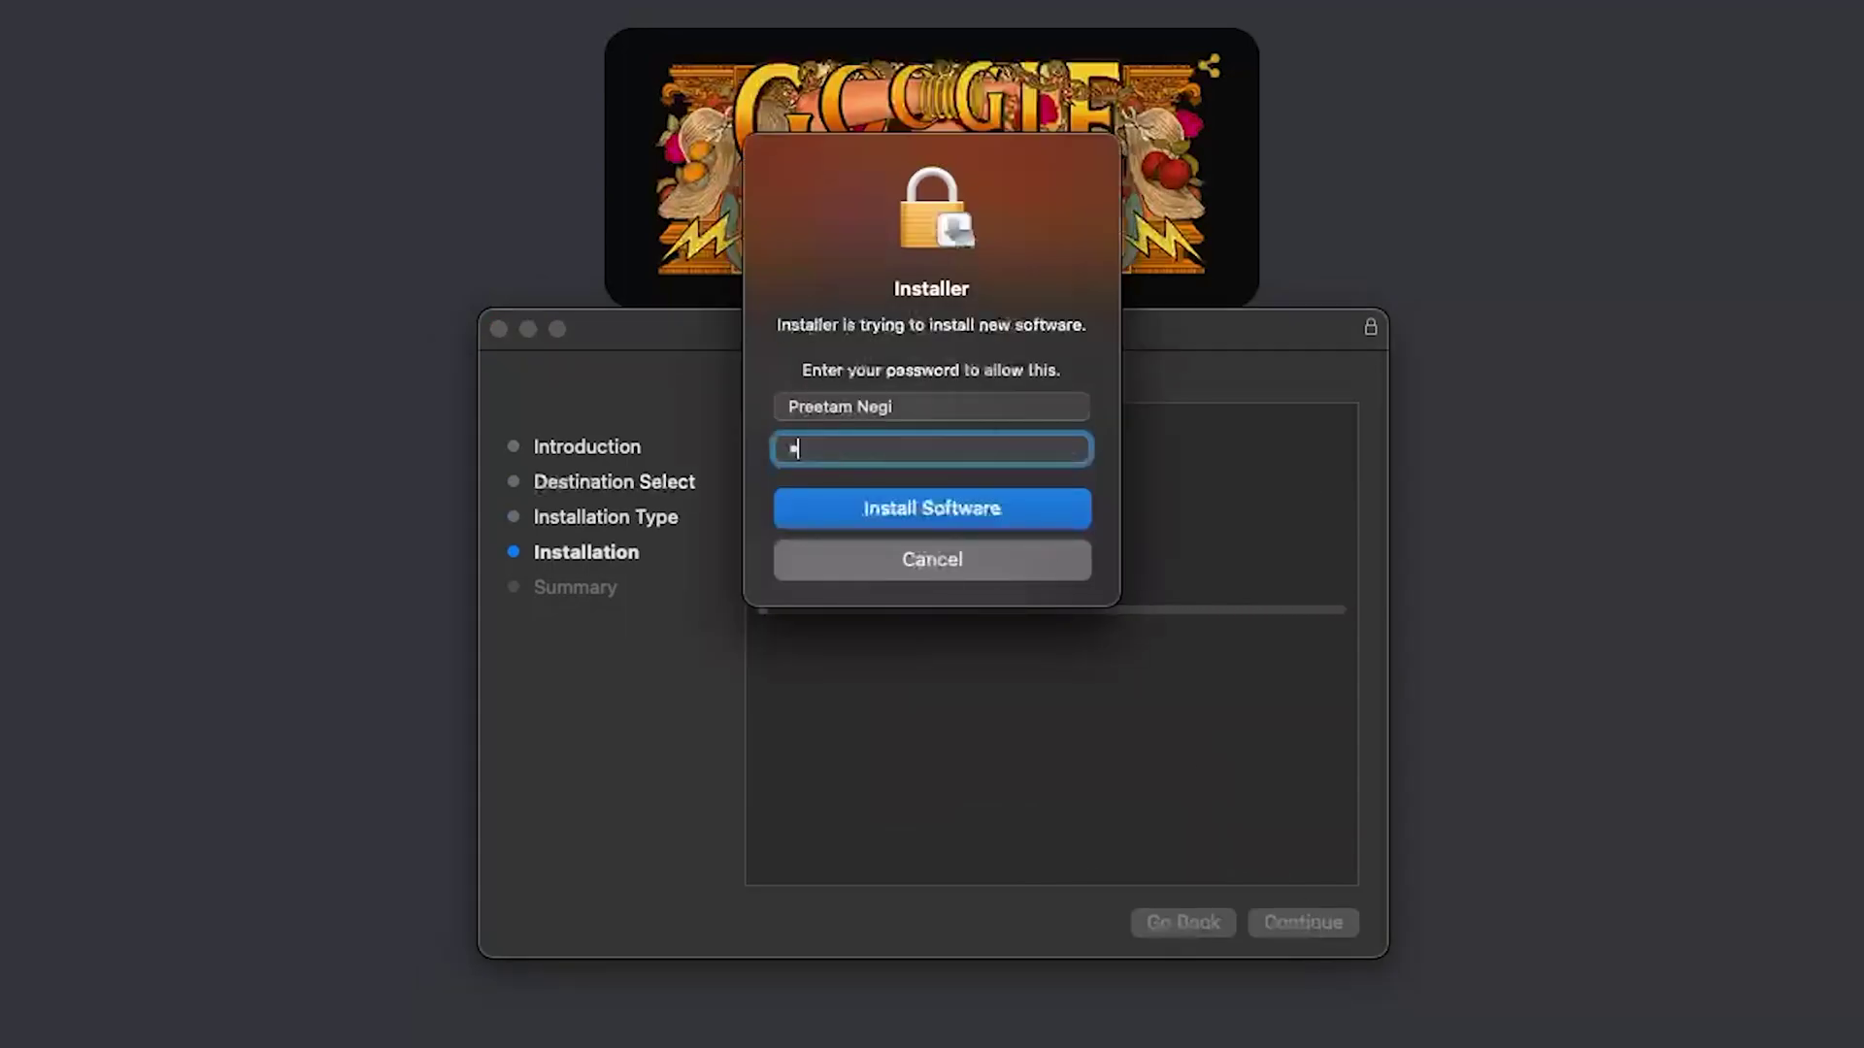
type("********")
type("**")
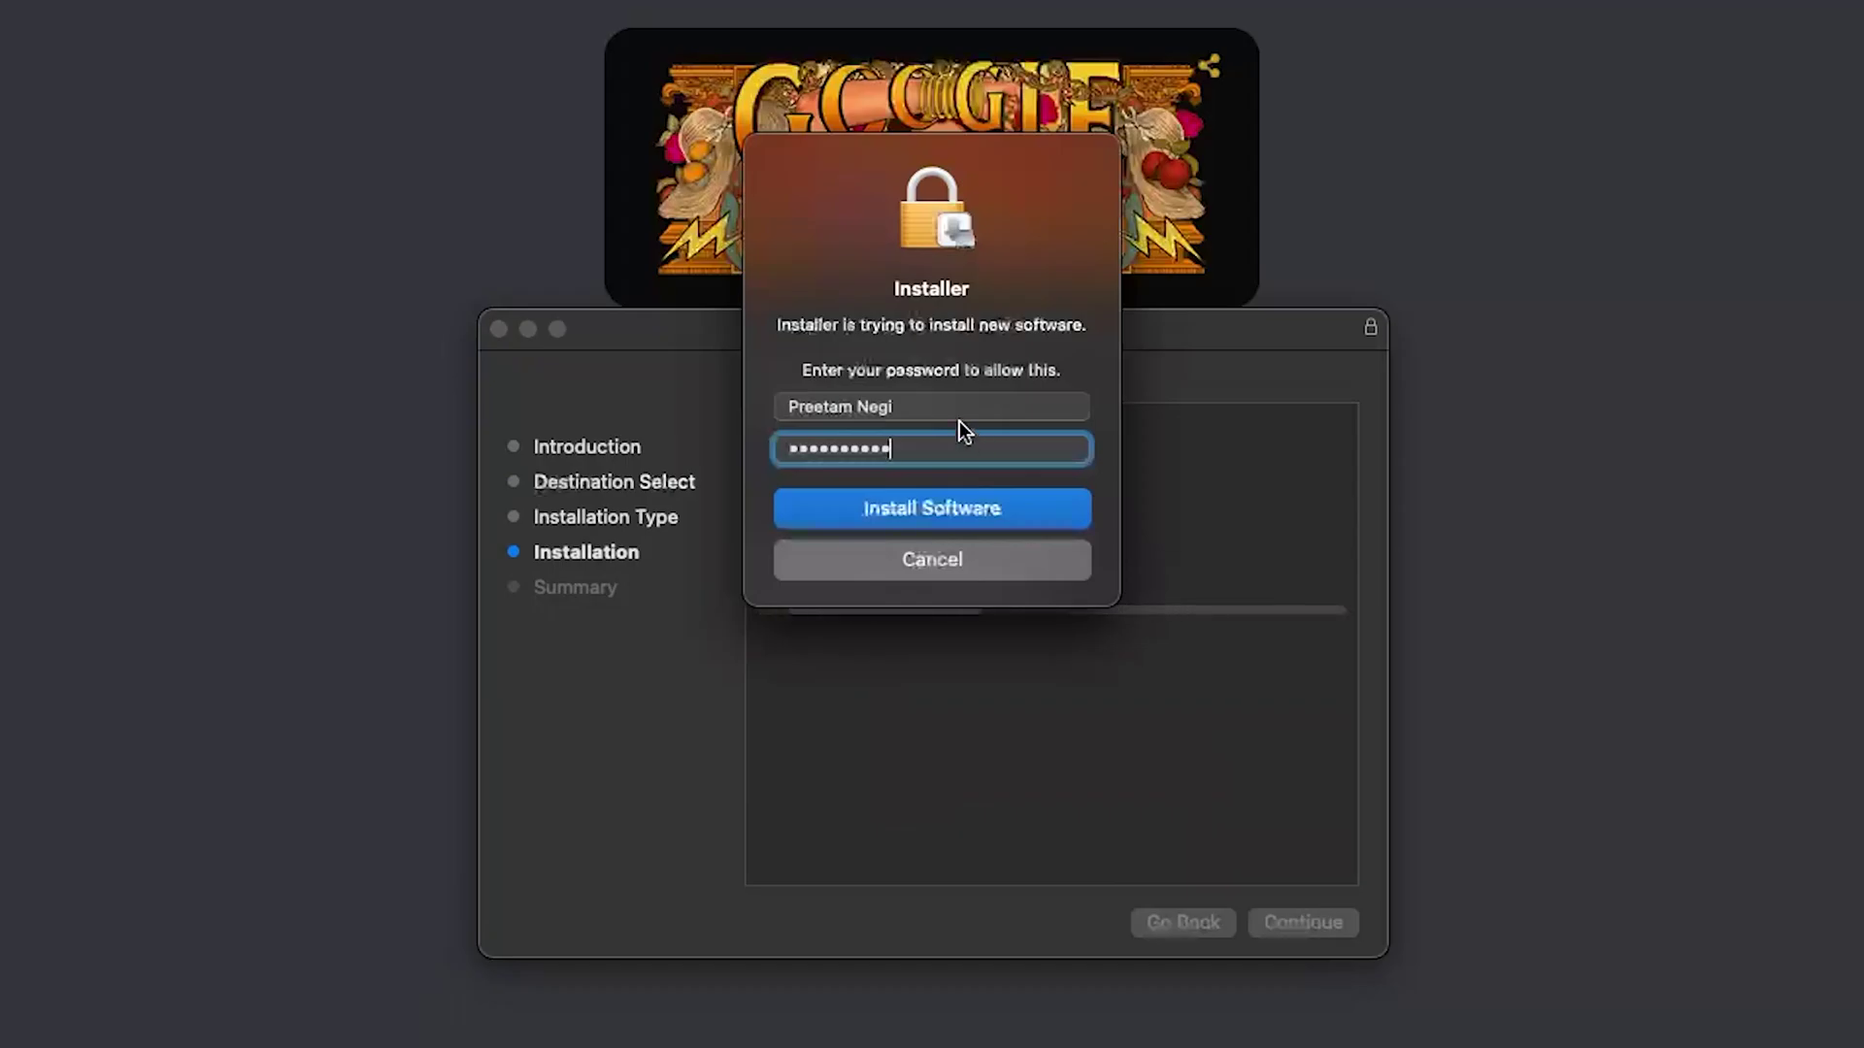
left_click(974, 516)
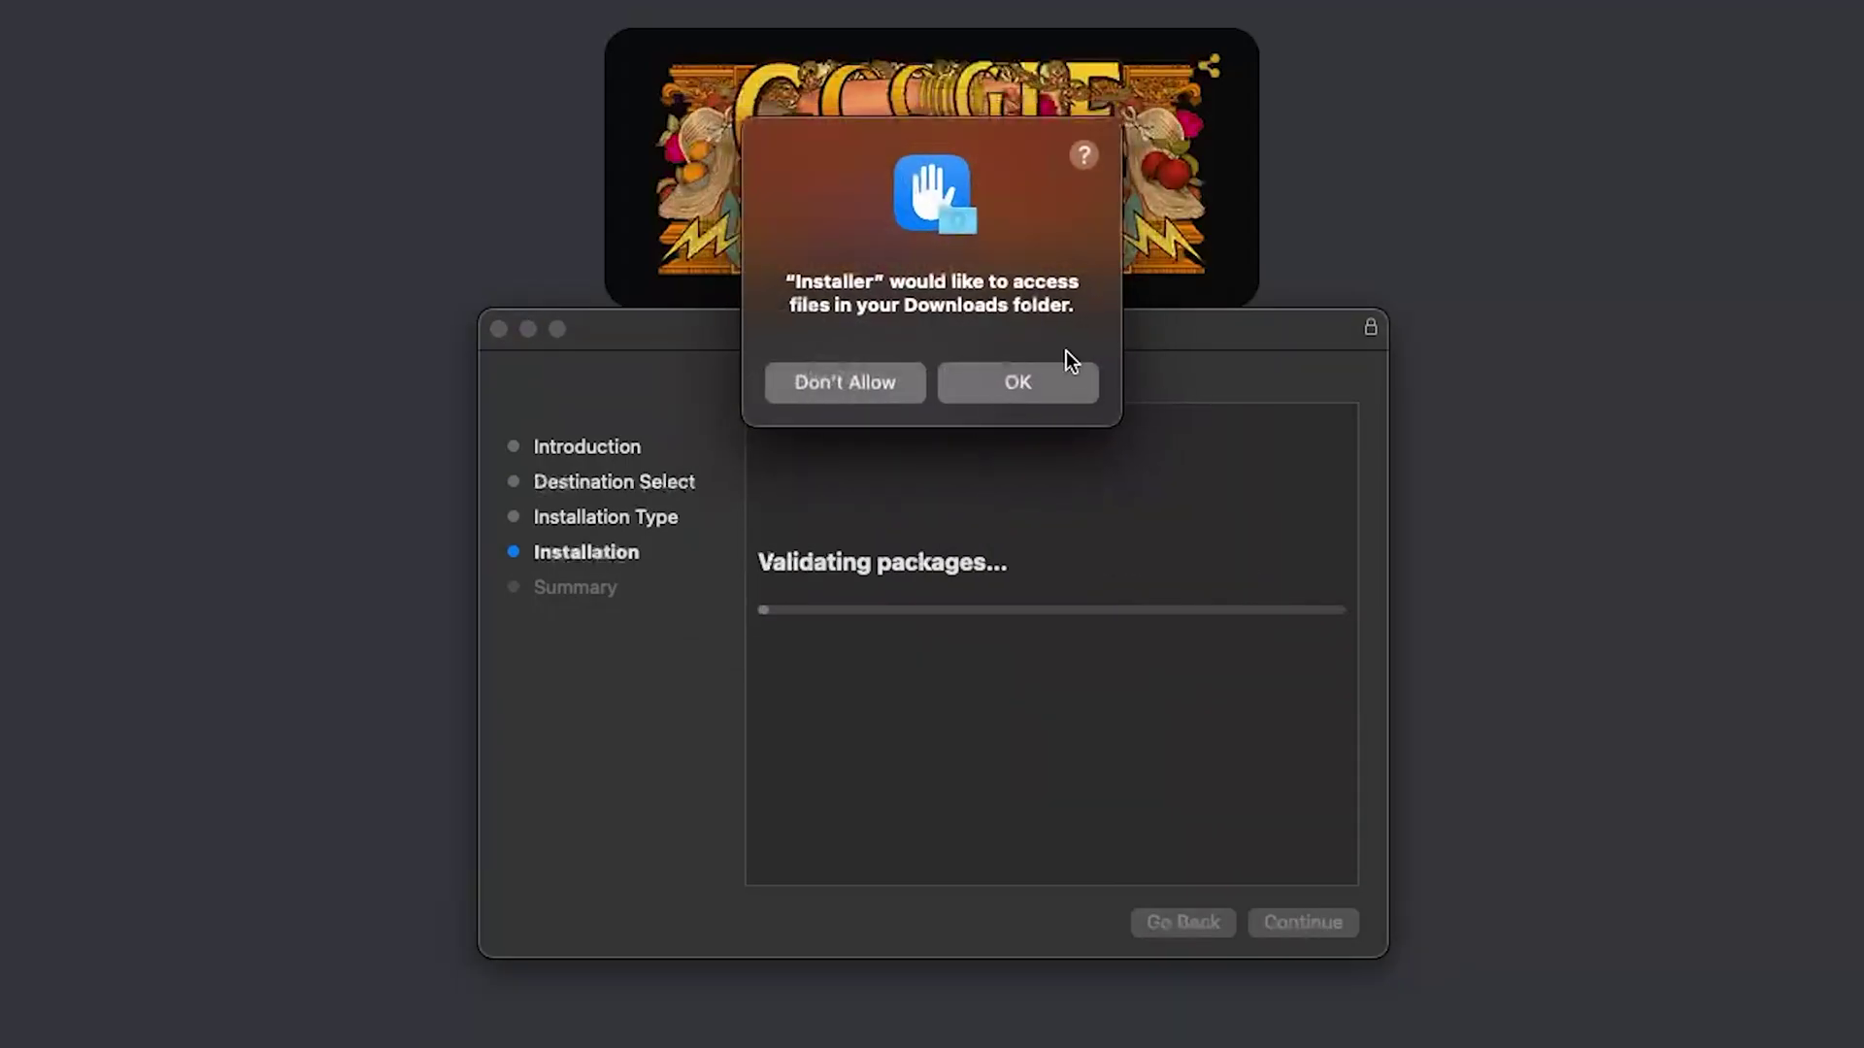
left_click(1027, 382)
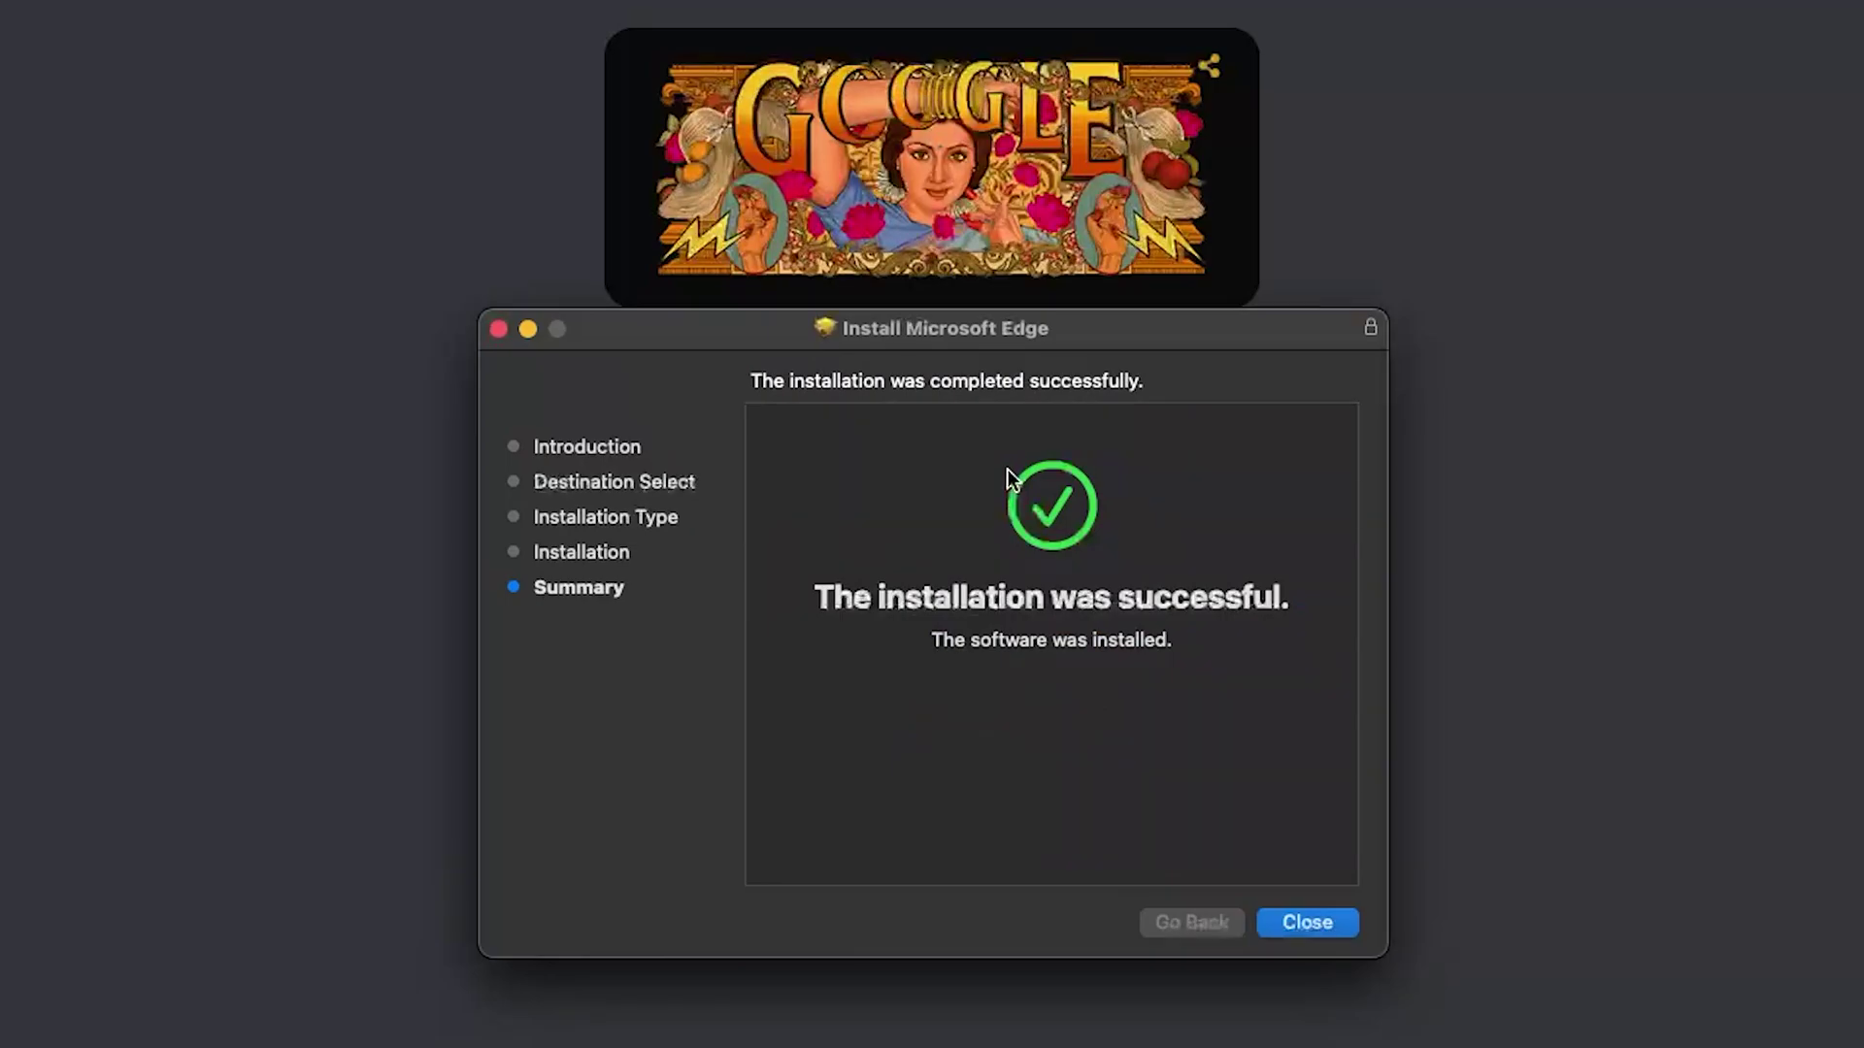
left_click(1315, 923)
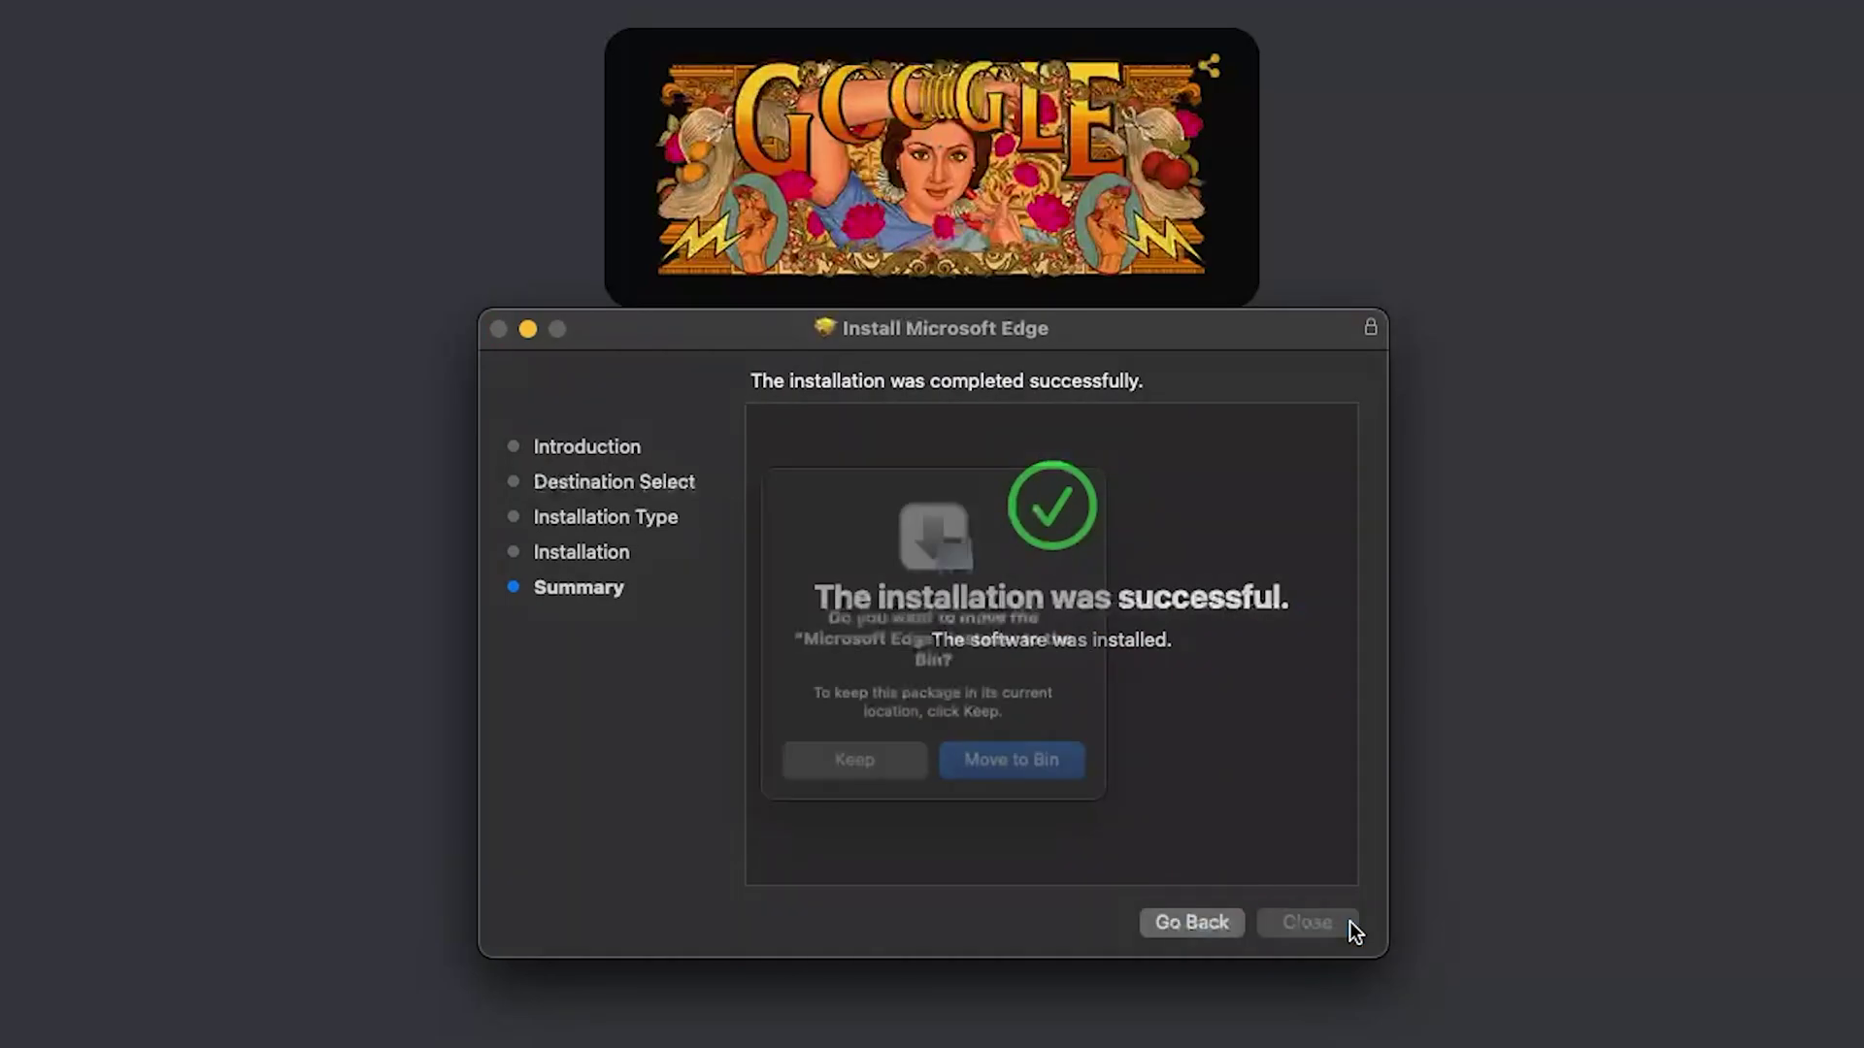
Step: Answer the installer's package clean-up prompt so Edge opens to its new tab page
left_click(1025, 782)
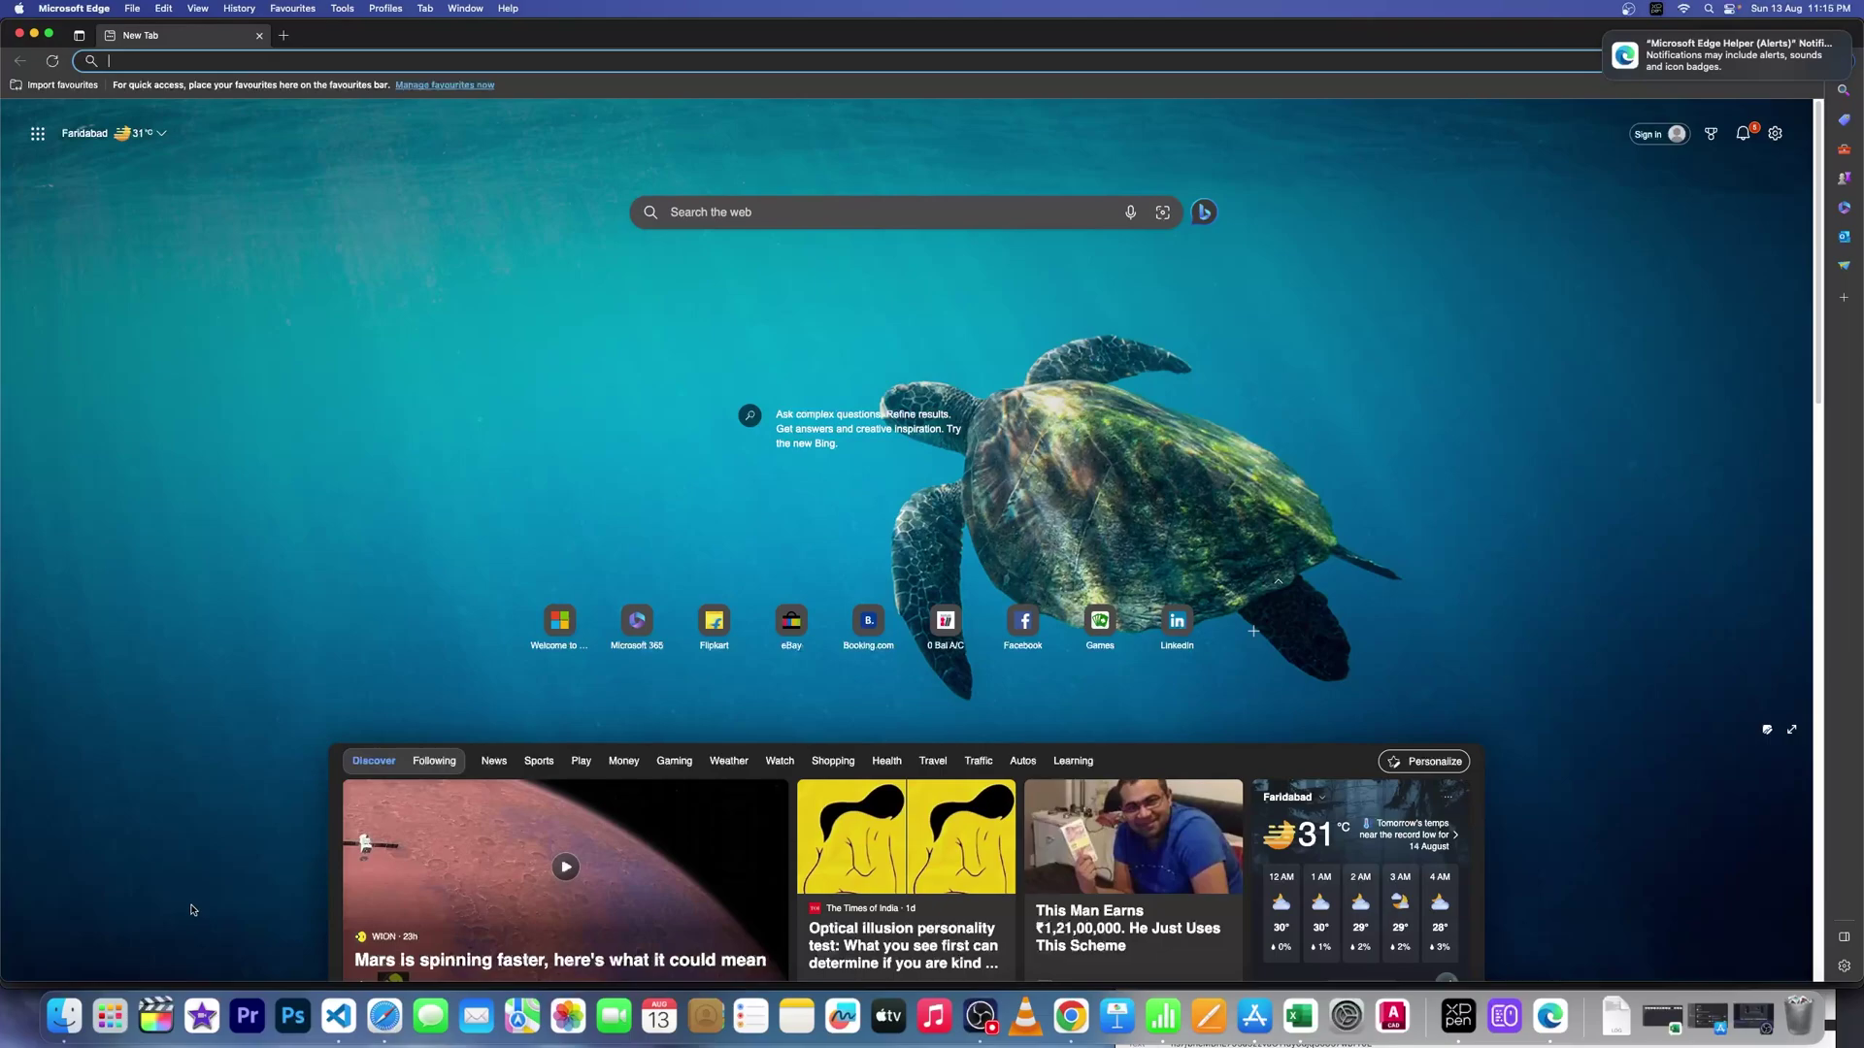
left_click(109, 1017)
left_click(921, 33)
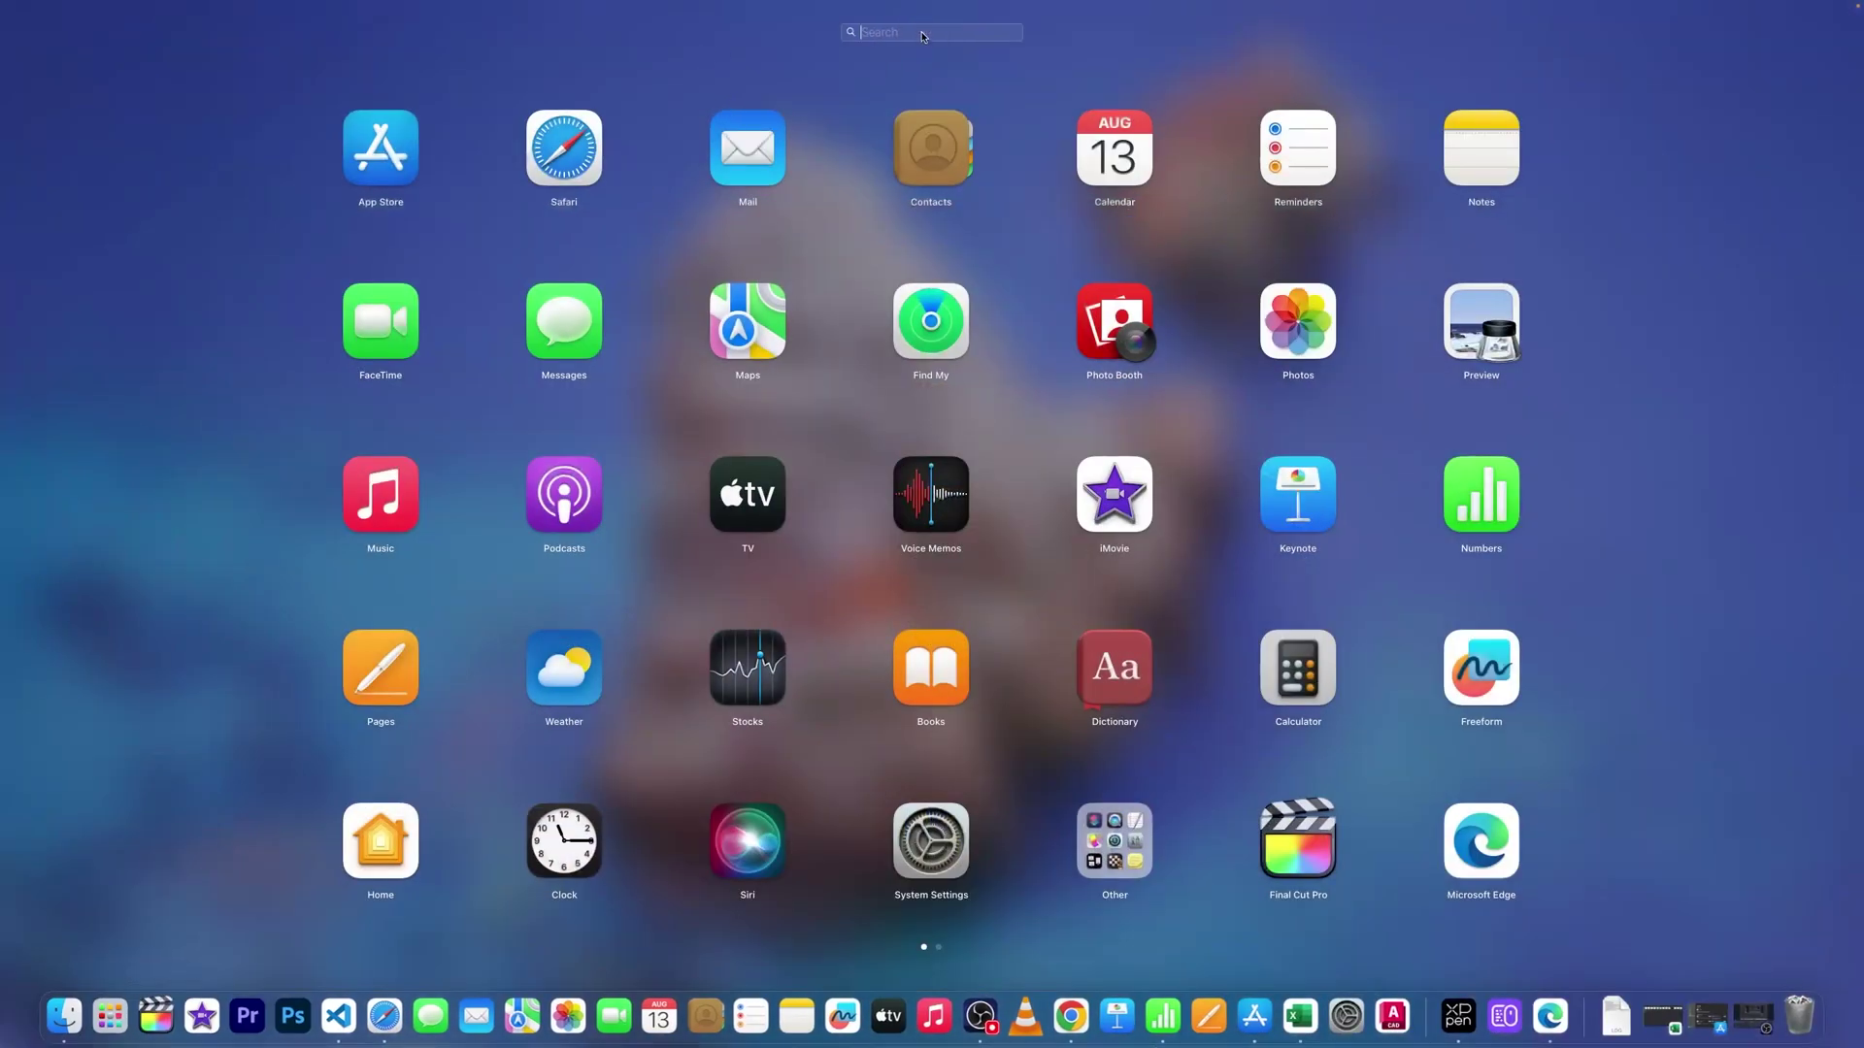
type("ed")
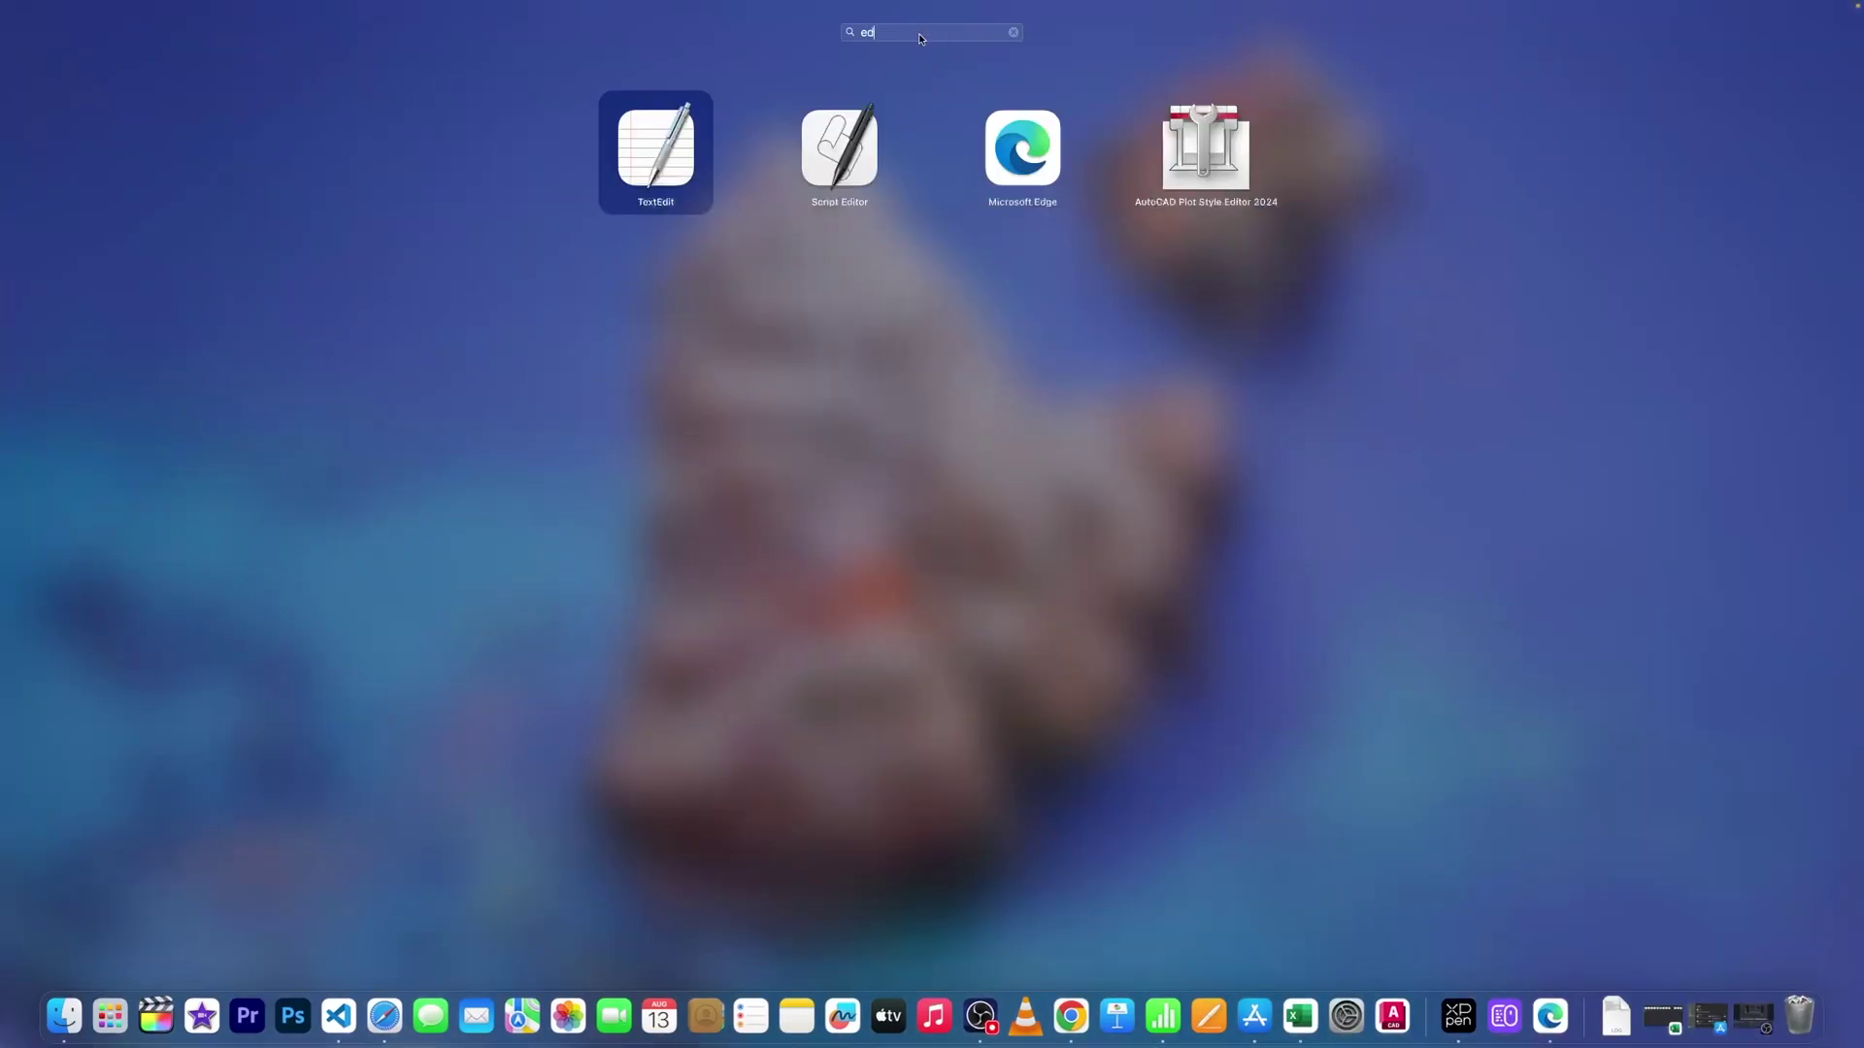
left_click(1055, 146)
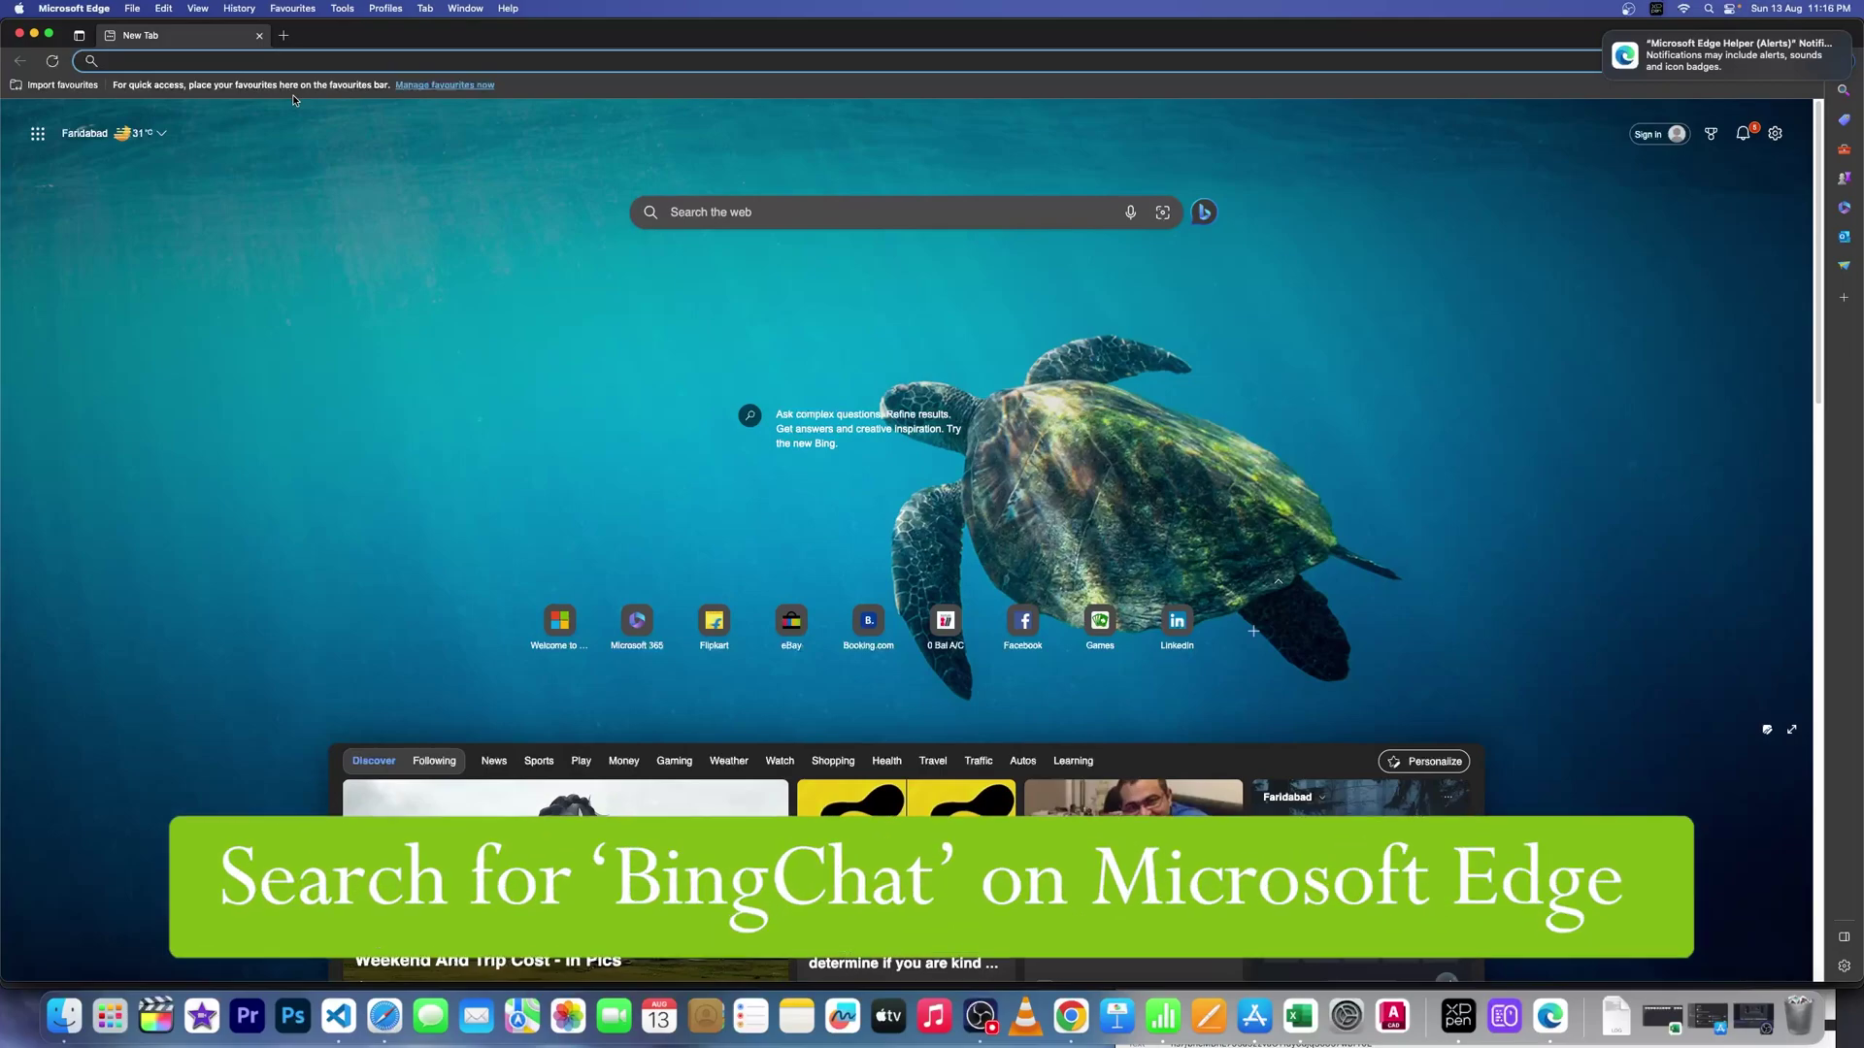
type("bingchat")
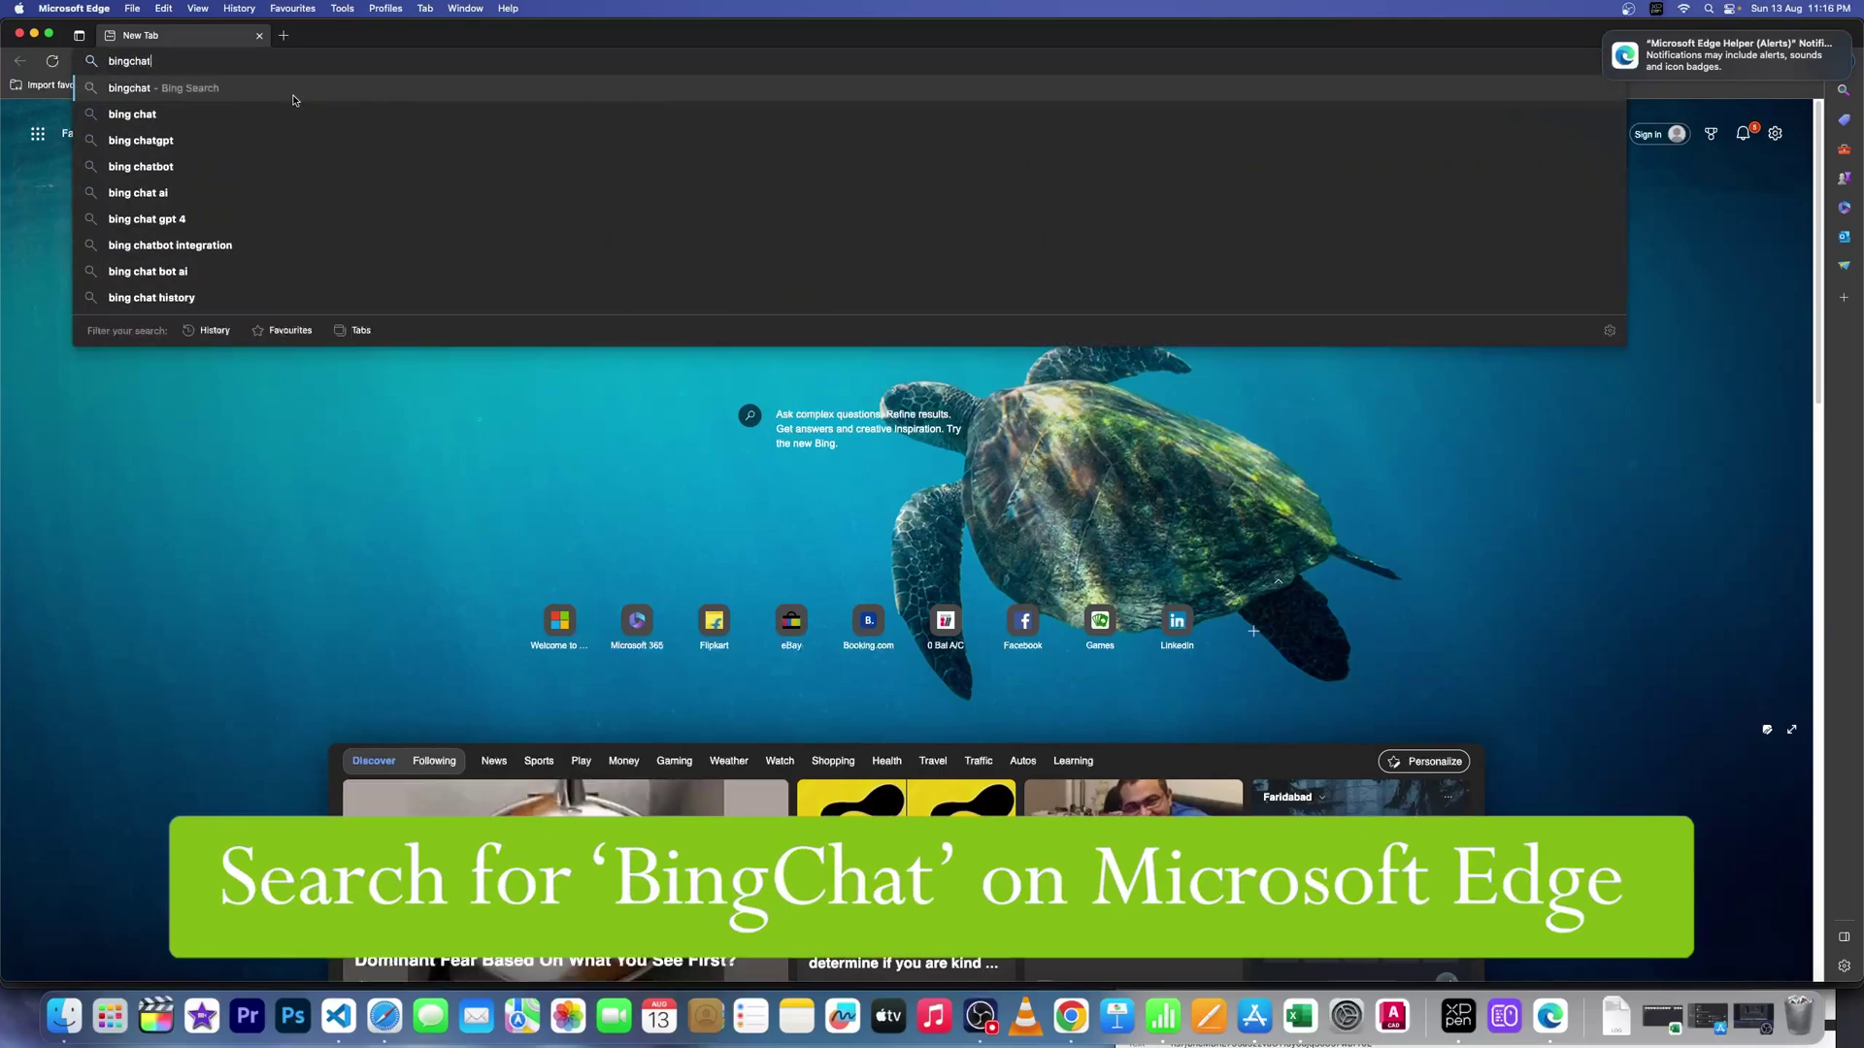
Step: Search 'bingchat', open the Bing Chat | Microsoft Edge page, and launch the chat sidebar
key("Return")
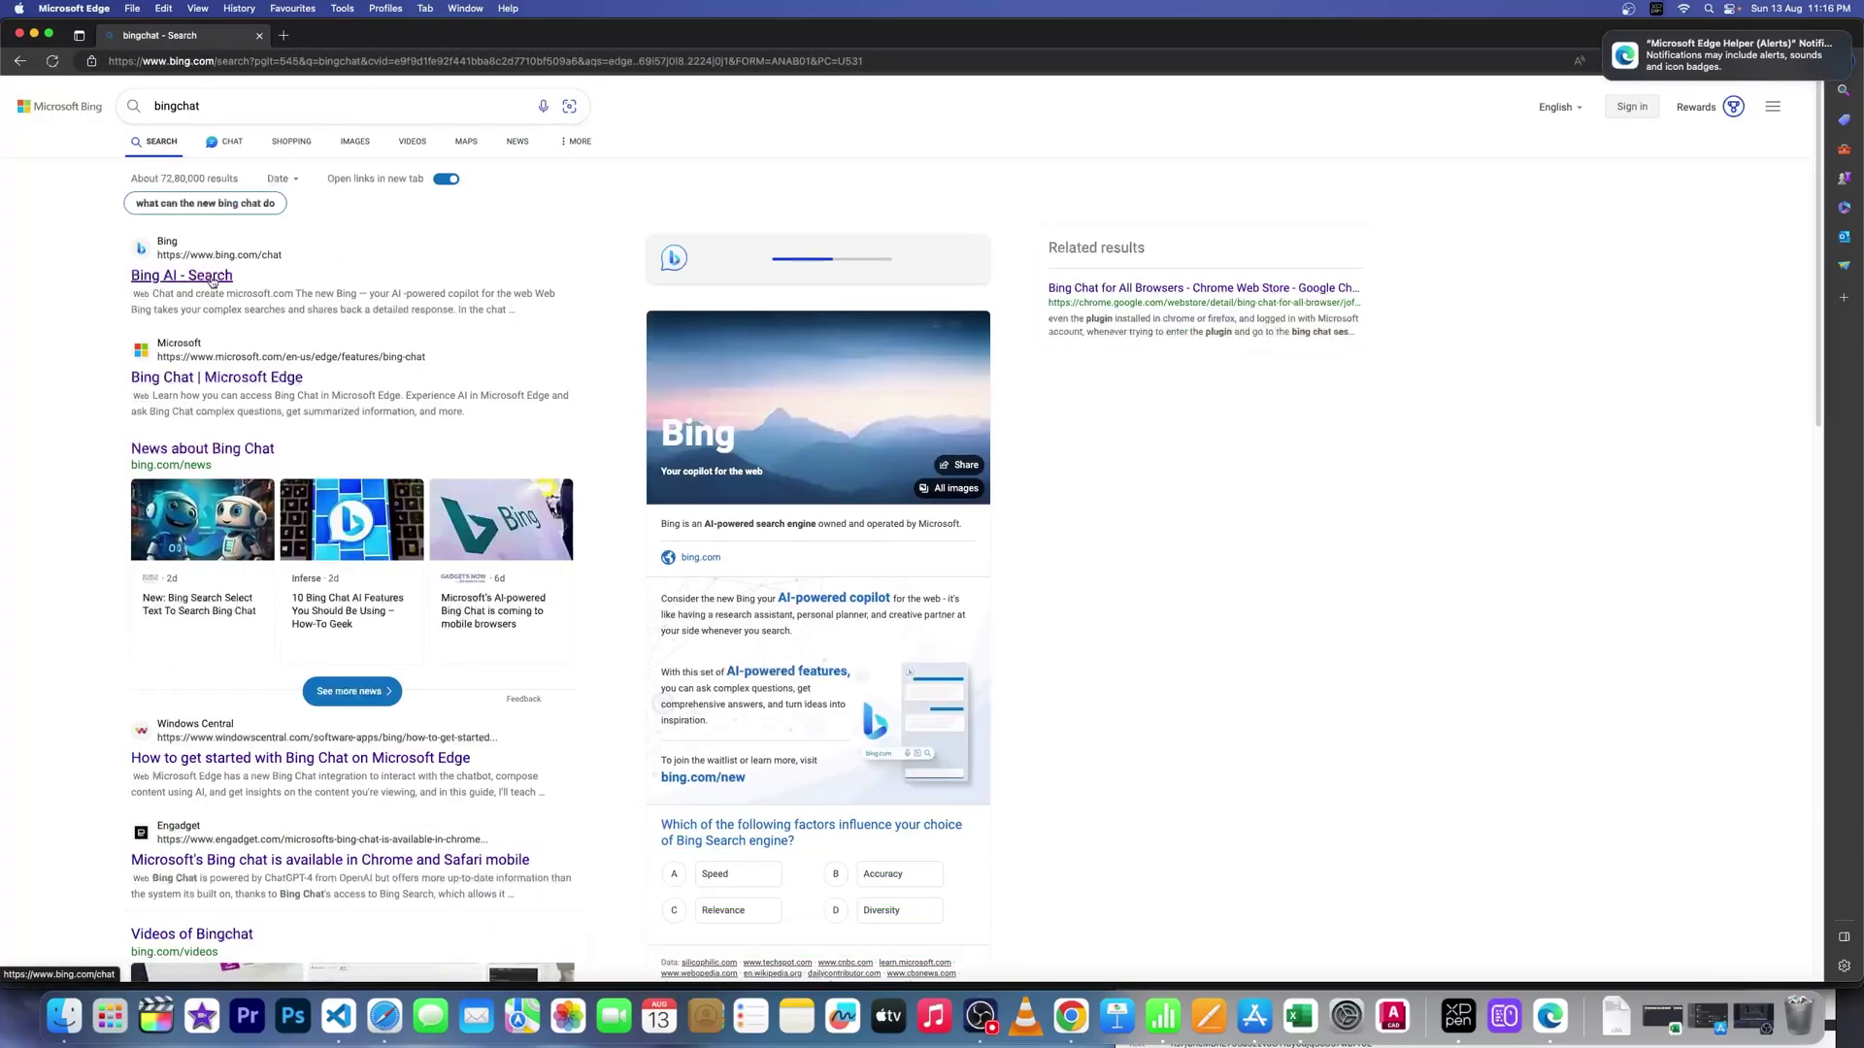
left_click(221, 376)
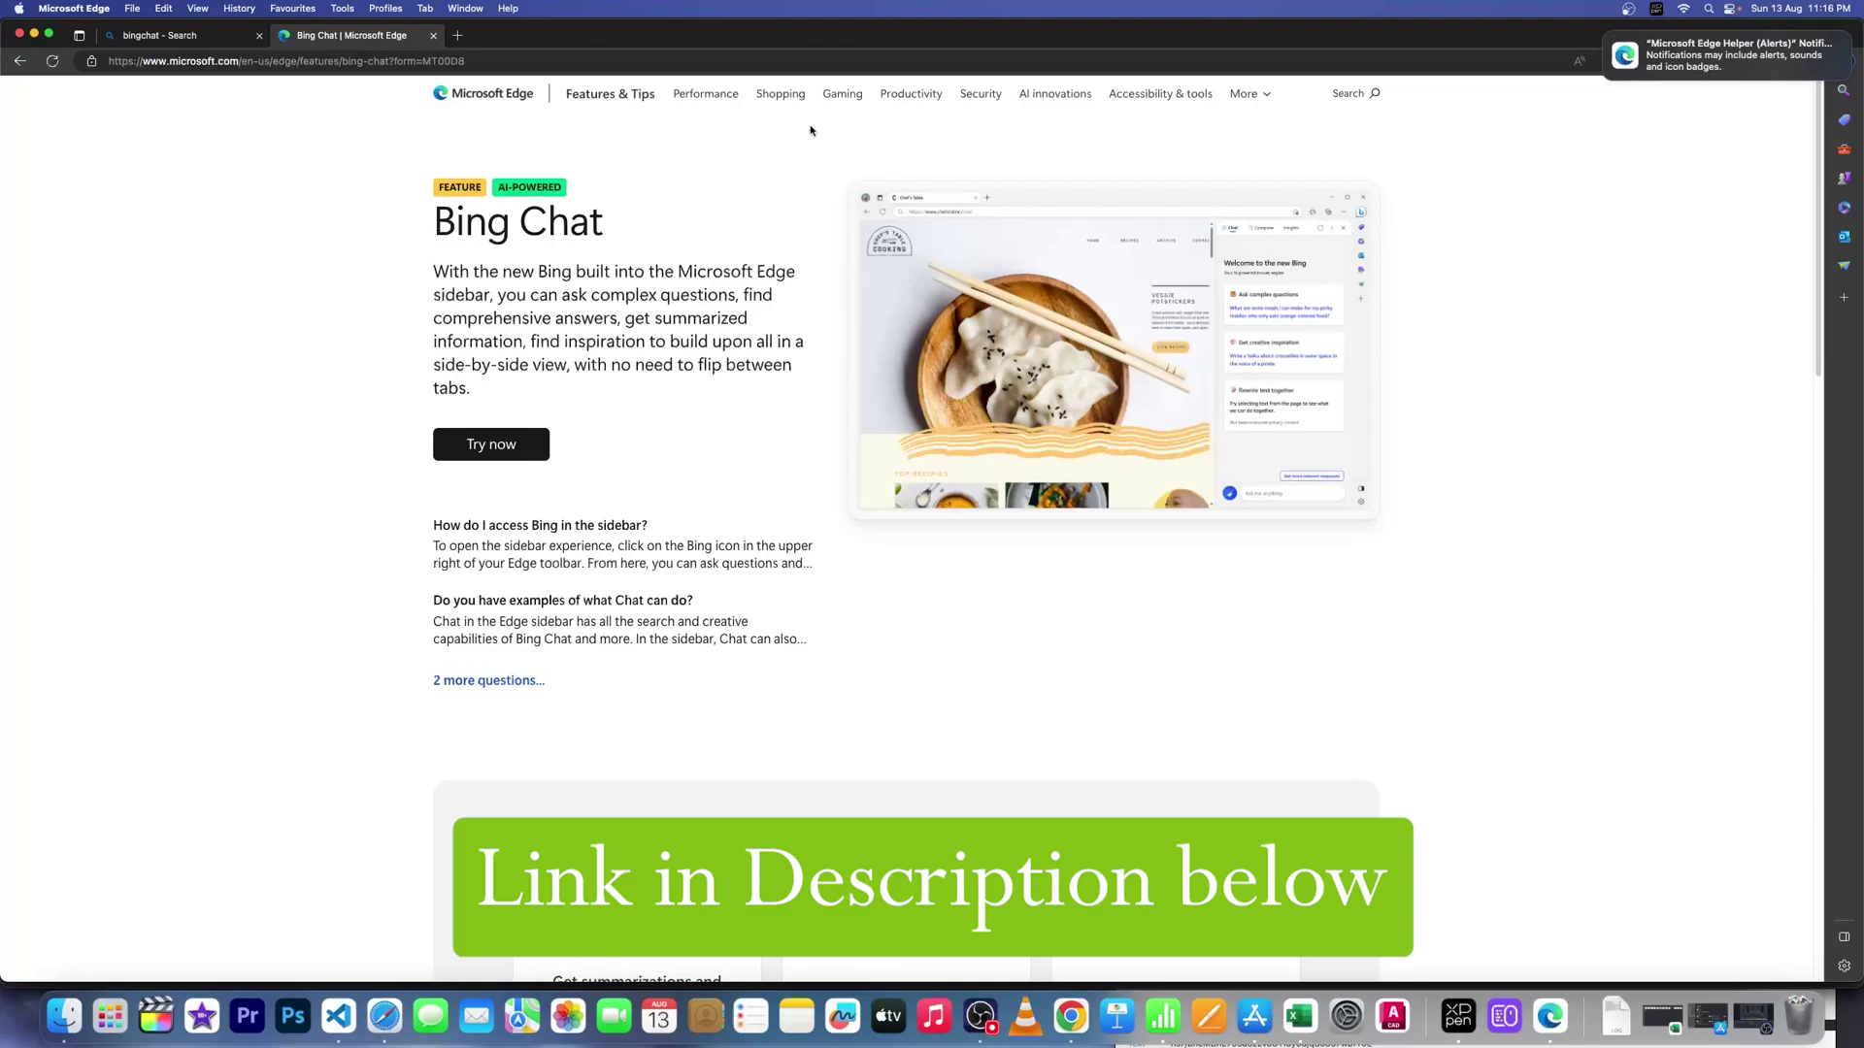
left_click(513, 439)
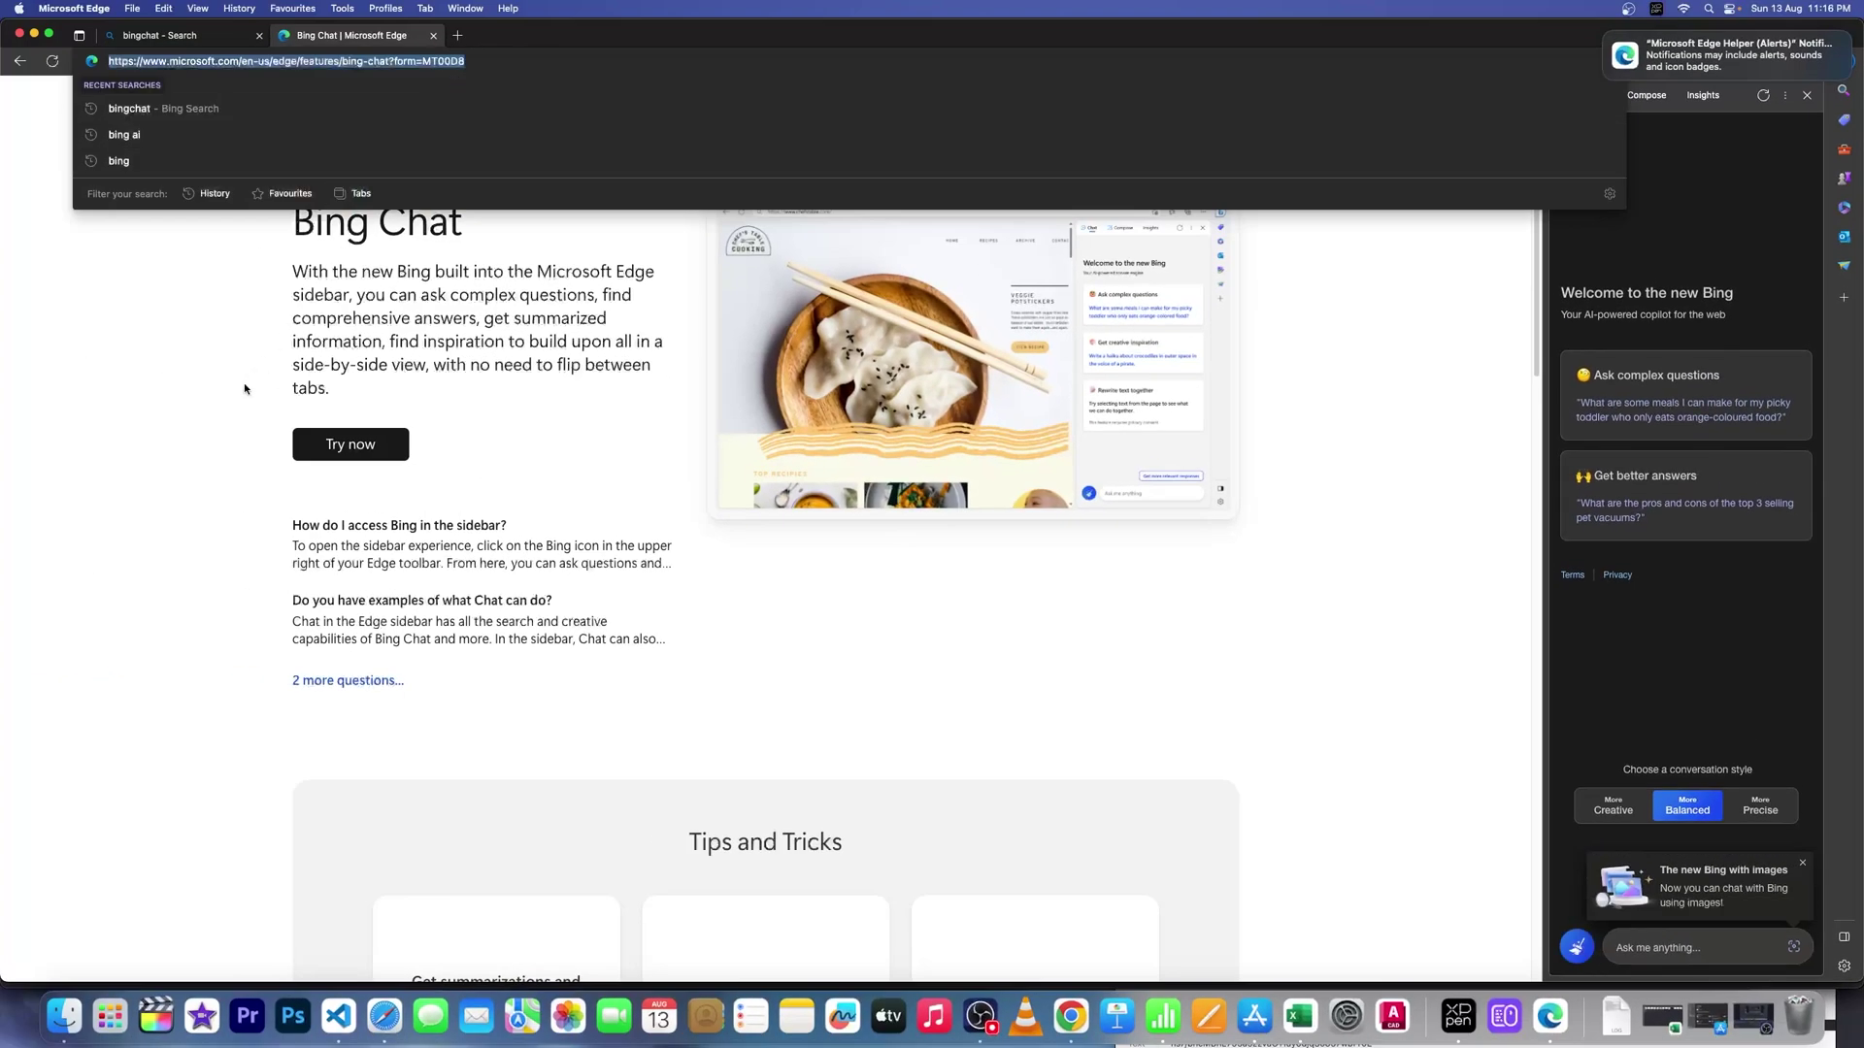
Step: Rerun the 'bingchat' search and sign in to a Microsoft account, choosing to stay signed in
left_click(131, 109)
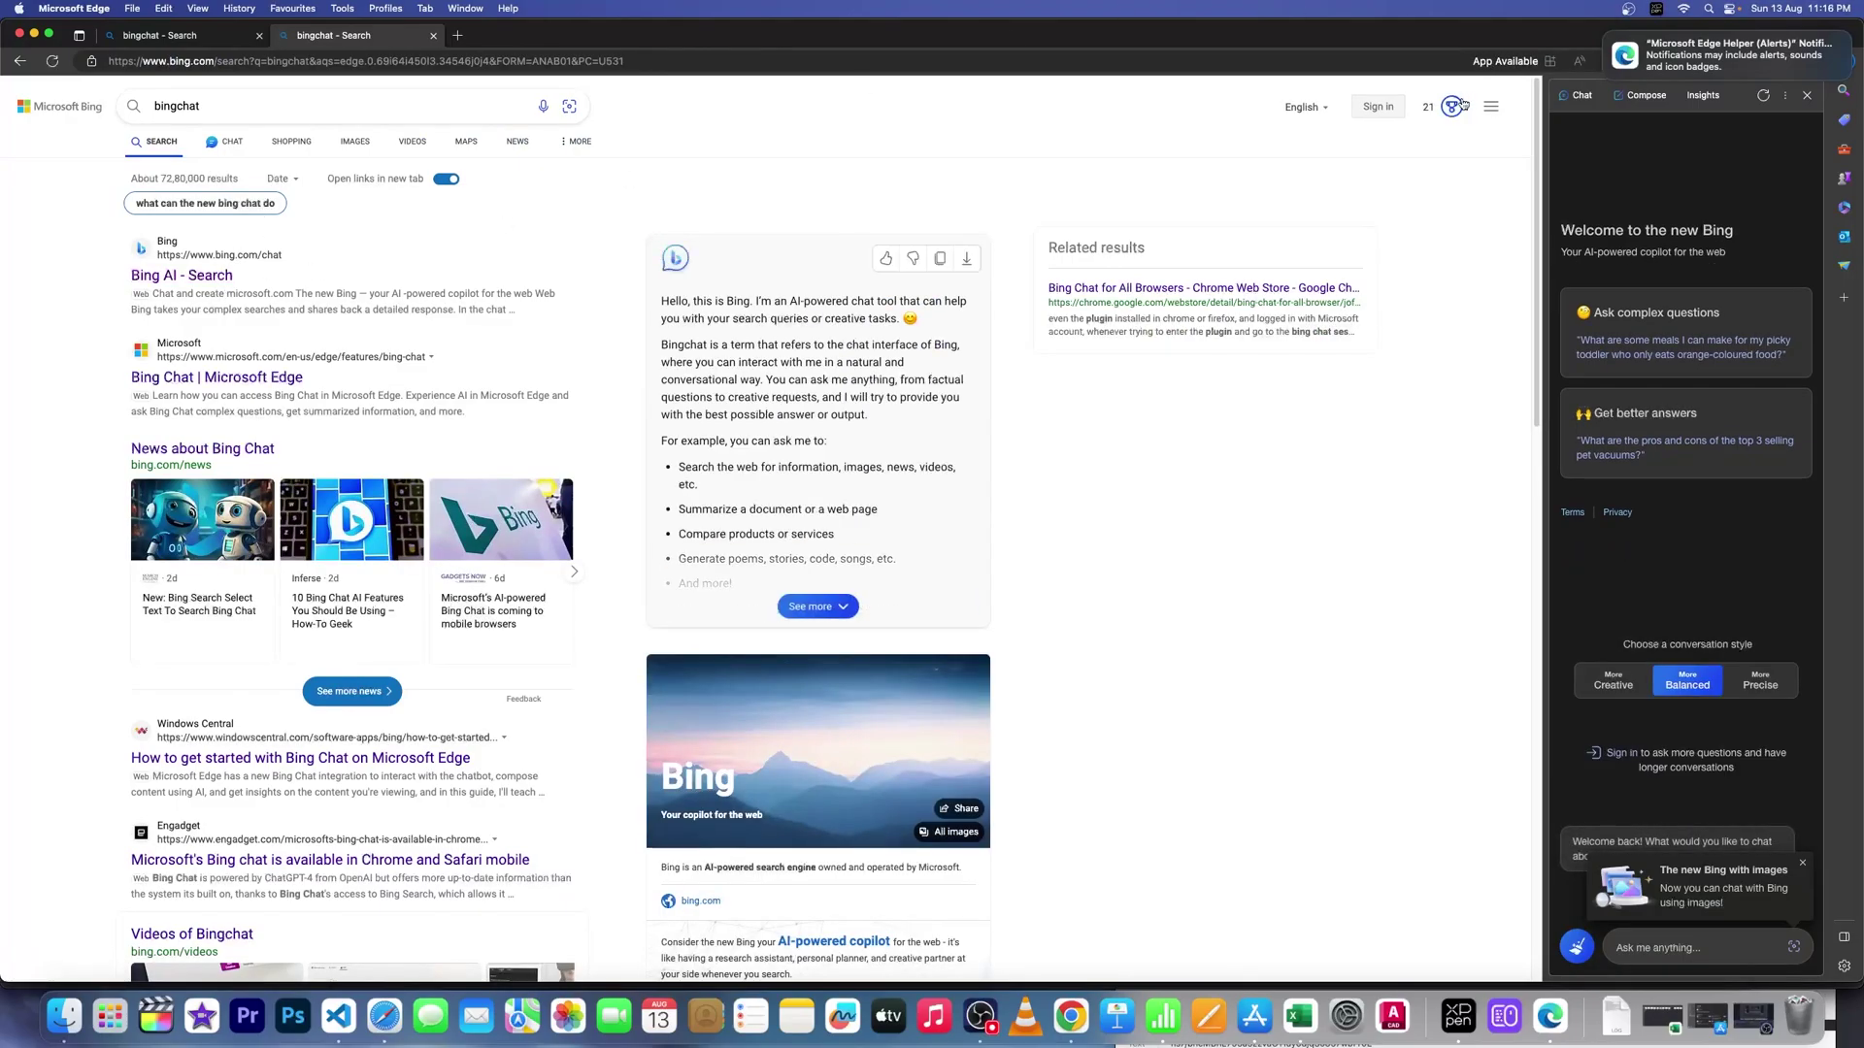
left_click(1379, 108)
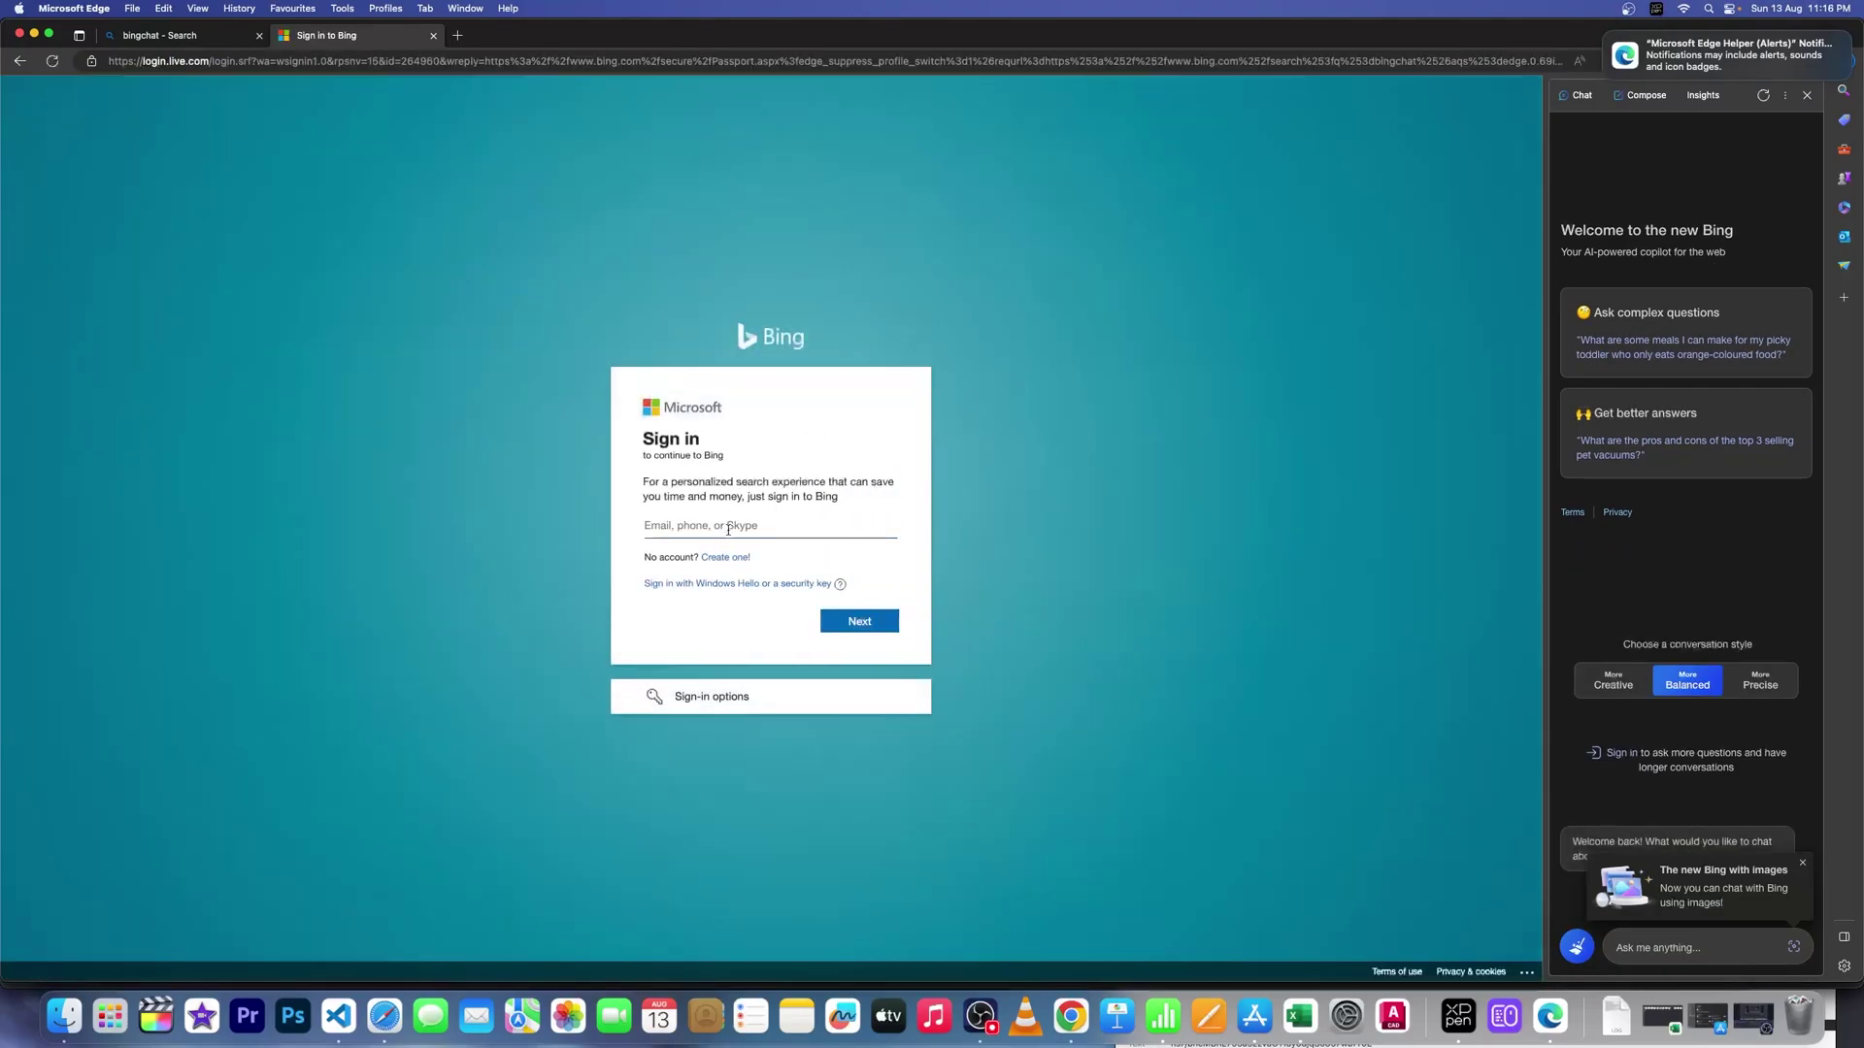
key("Return")
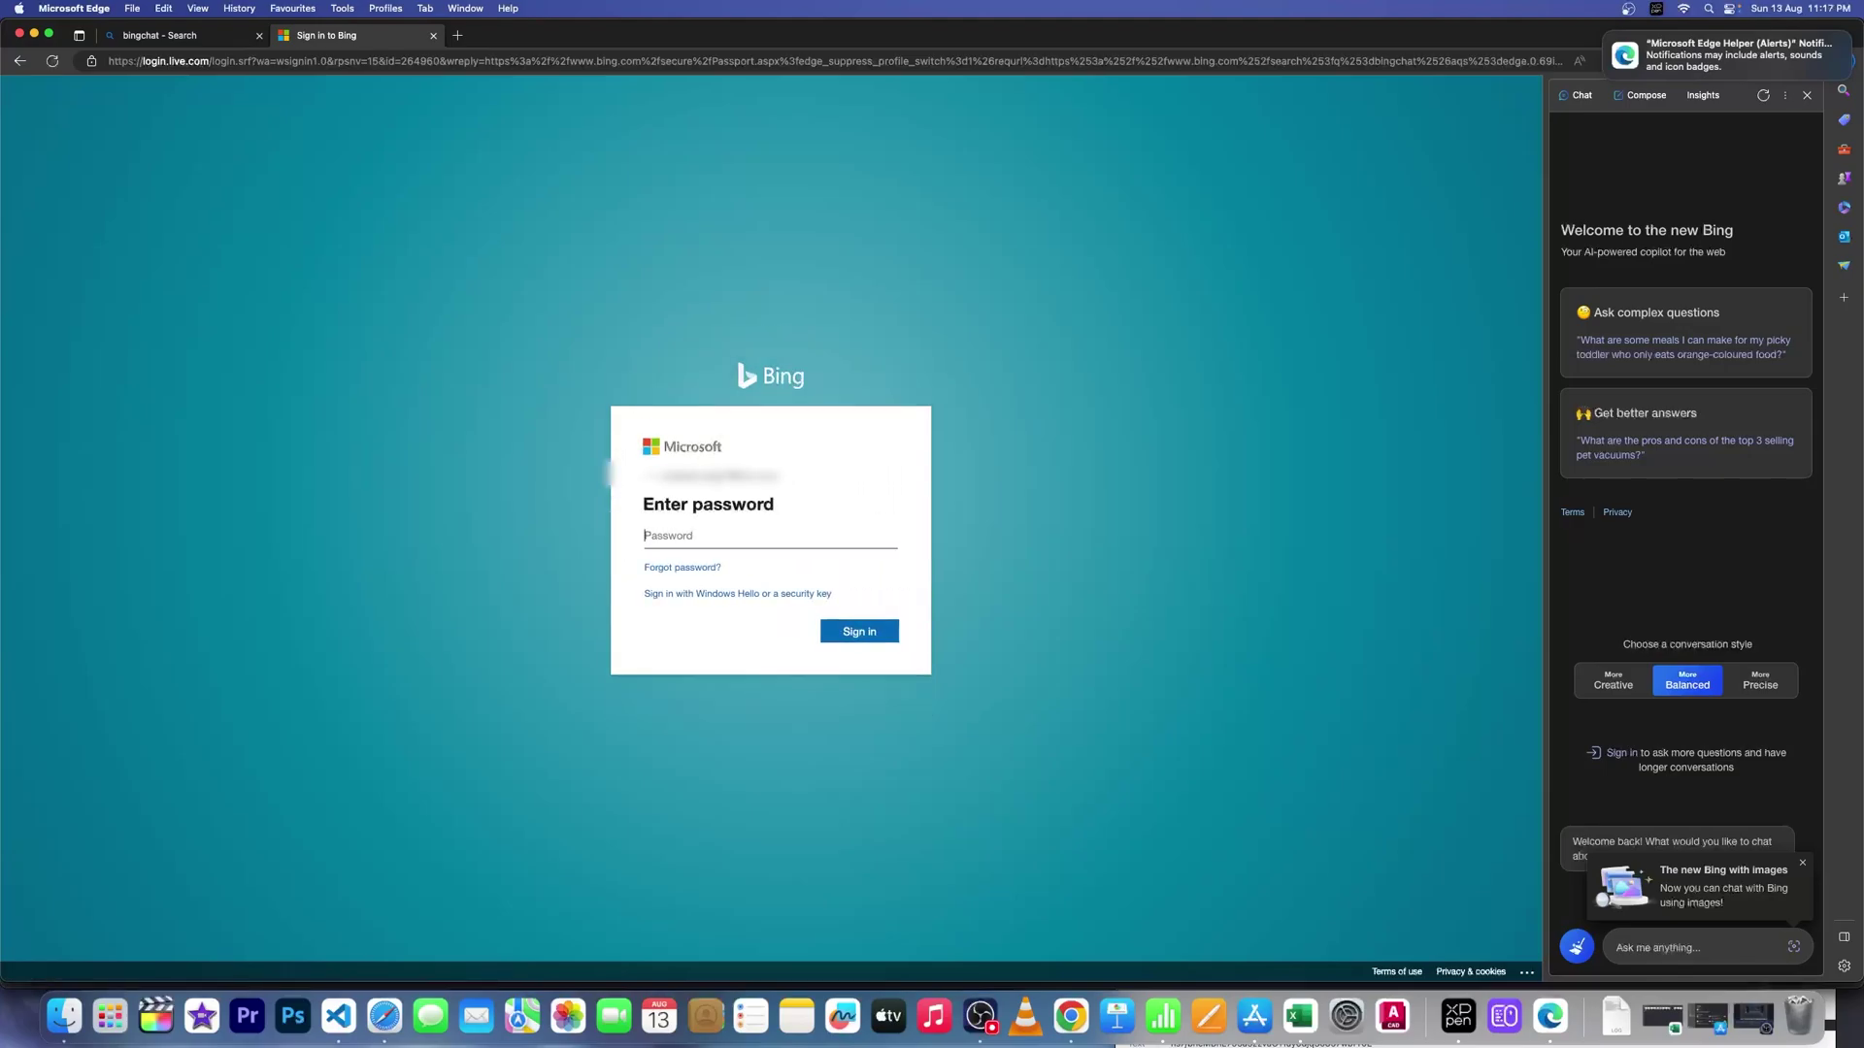
type("a")
key("Return")
left_click(619, 565)
left_click(826, 603)
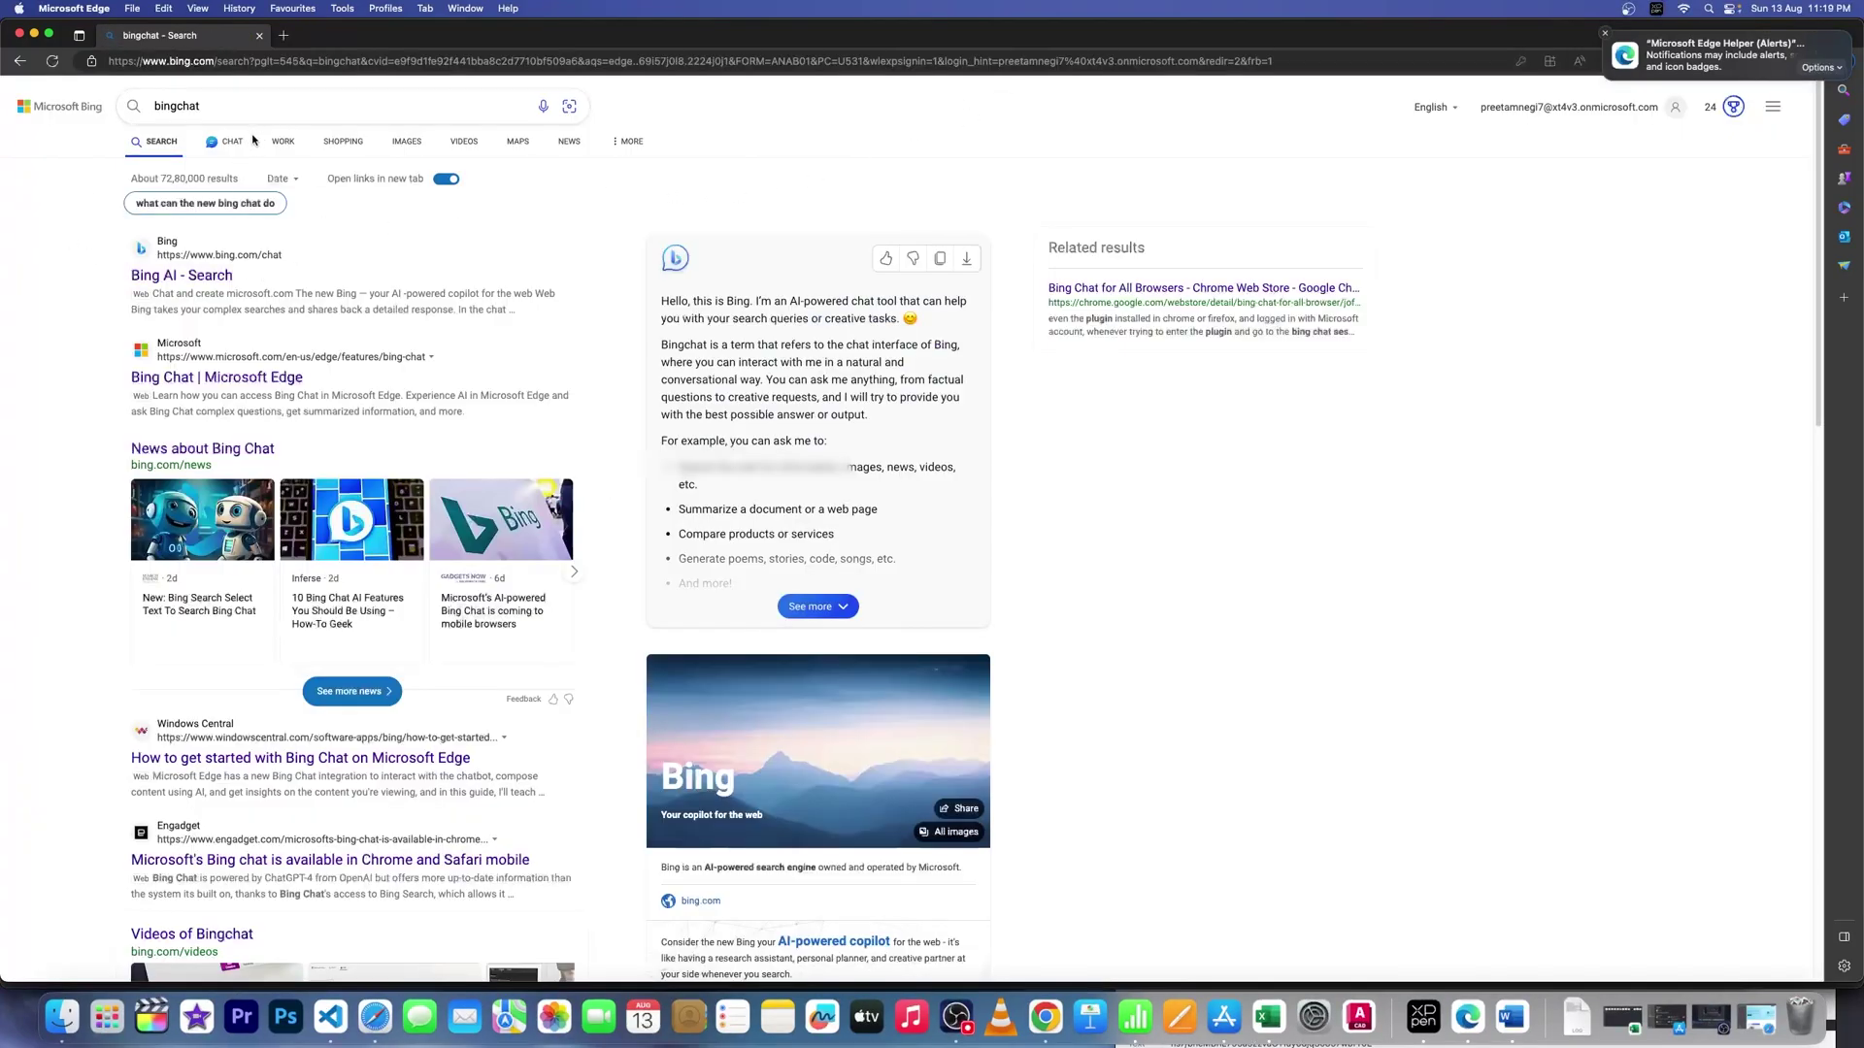
Step: Open the Chat tab, accept the terms, and ask when Mahatma Gandhi's birthday is
left_click(236, 147)
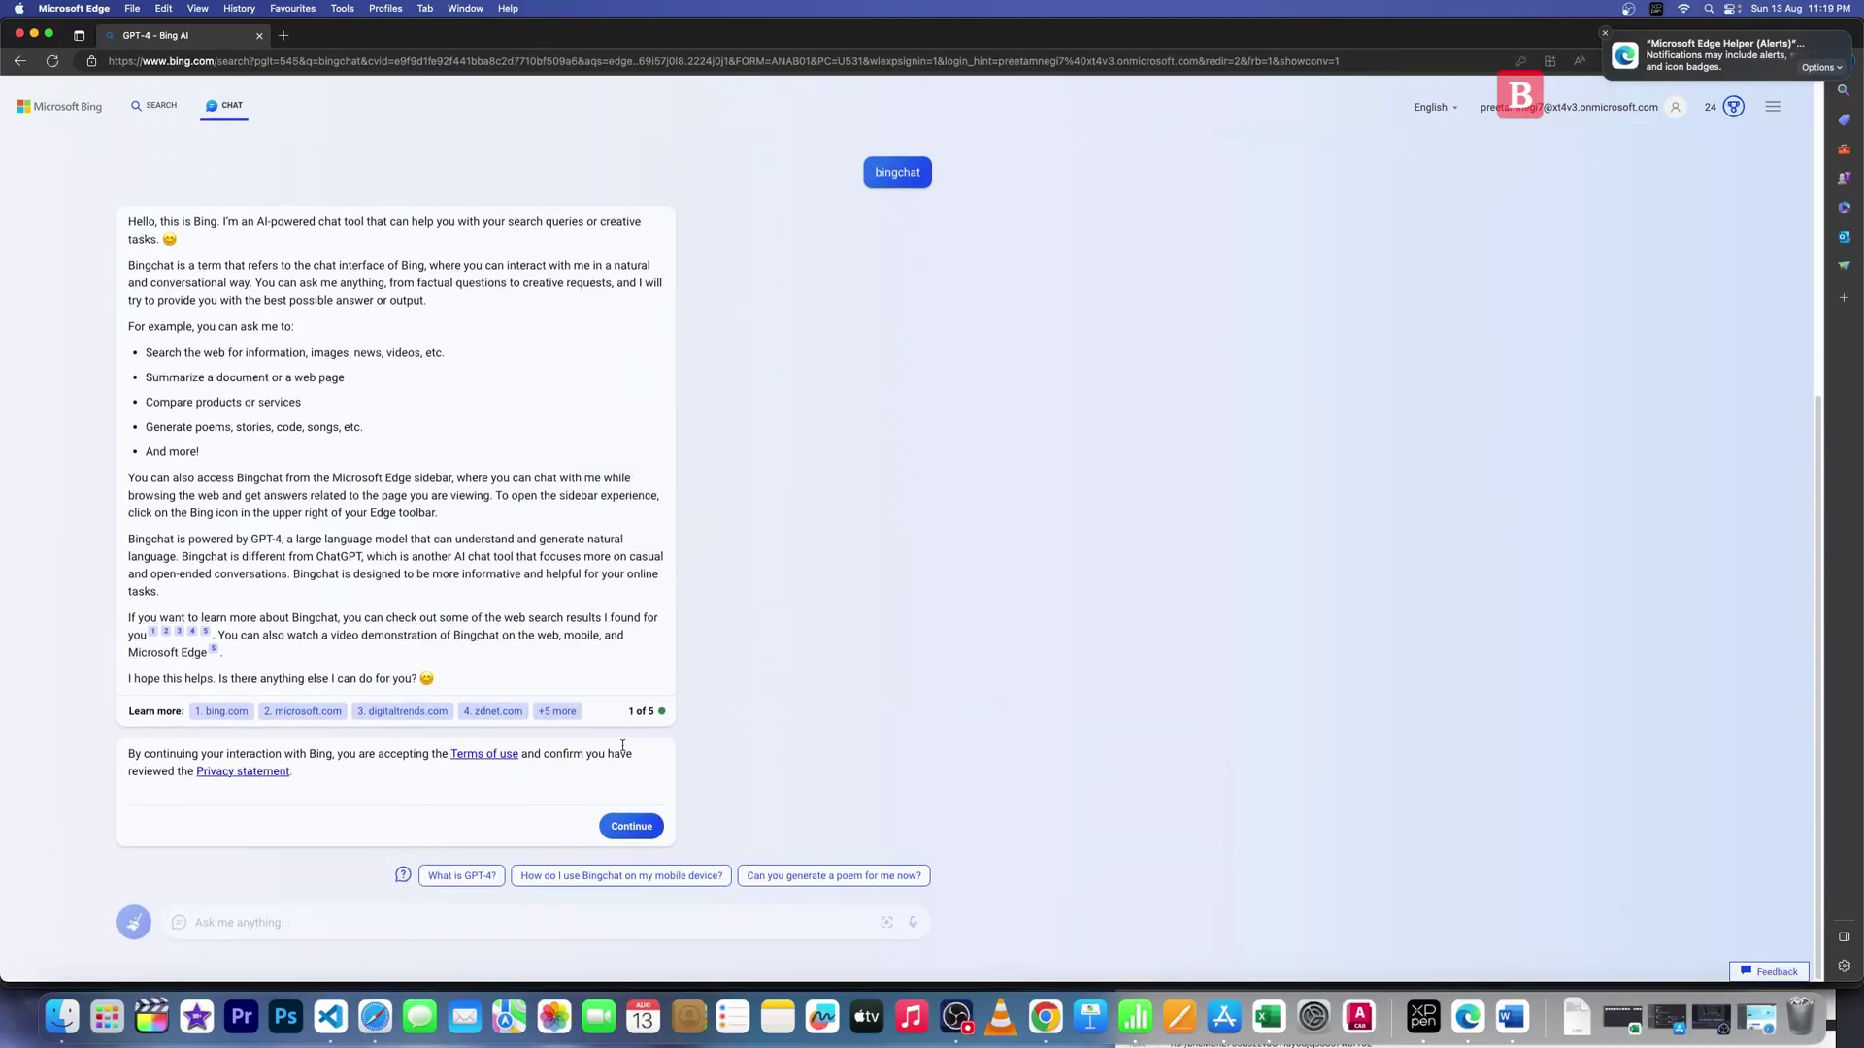
left_click(631, 826)
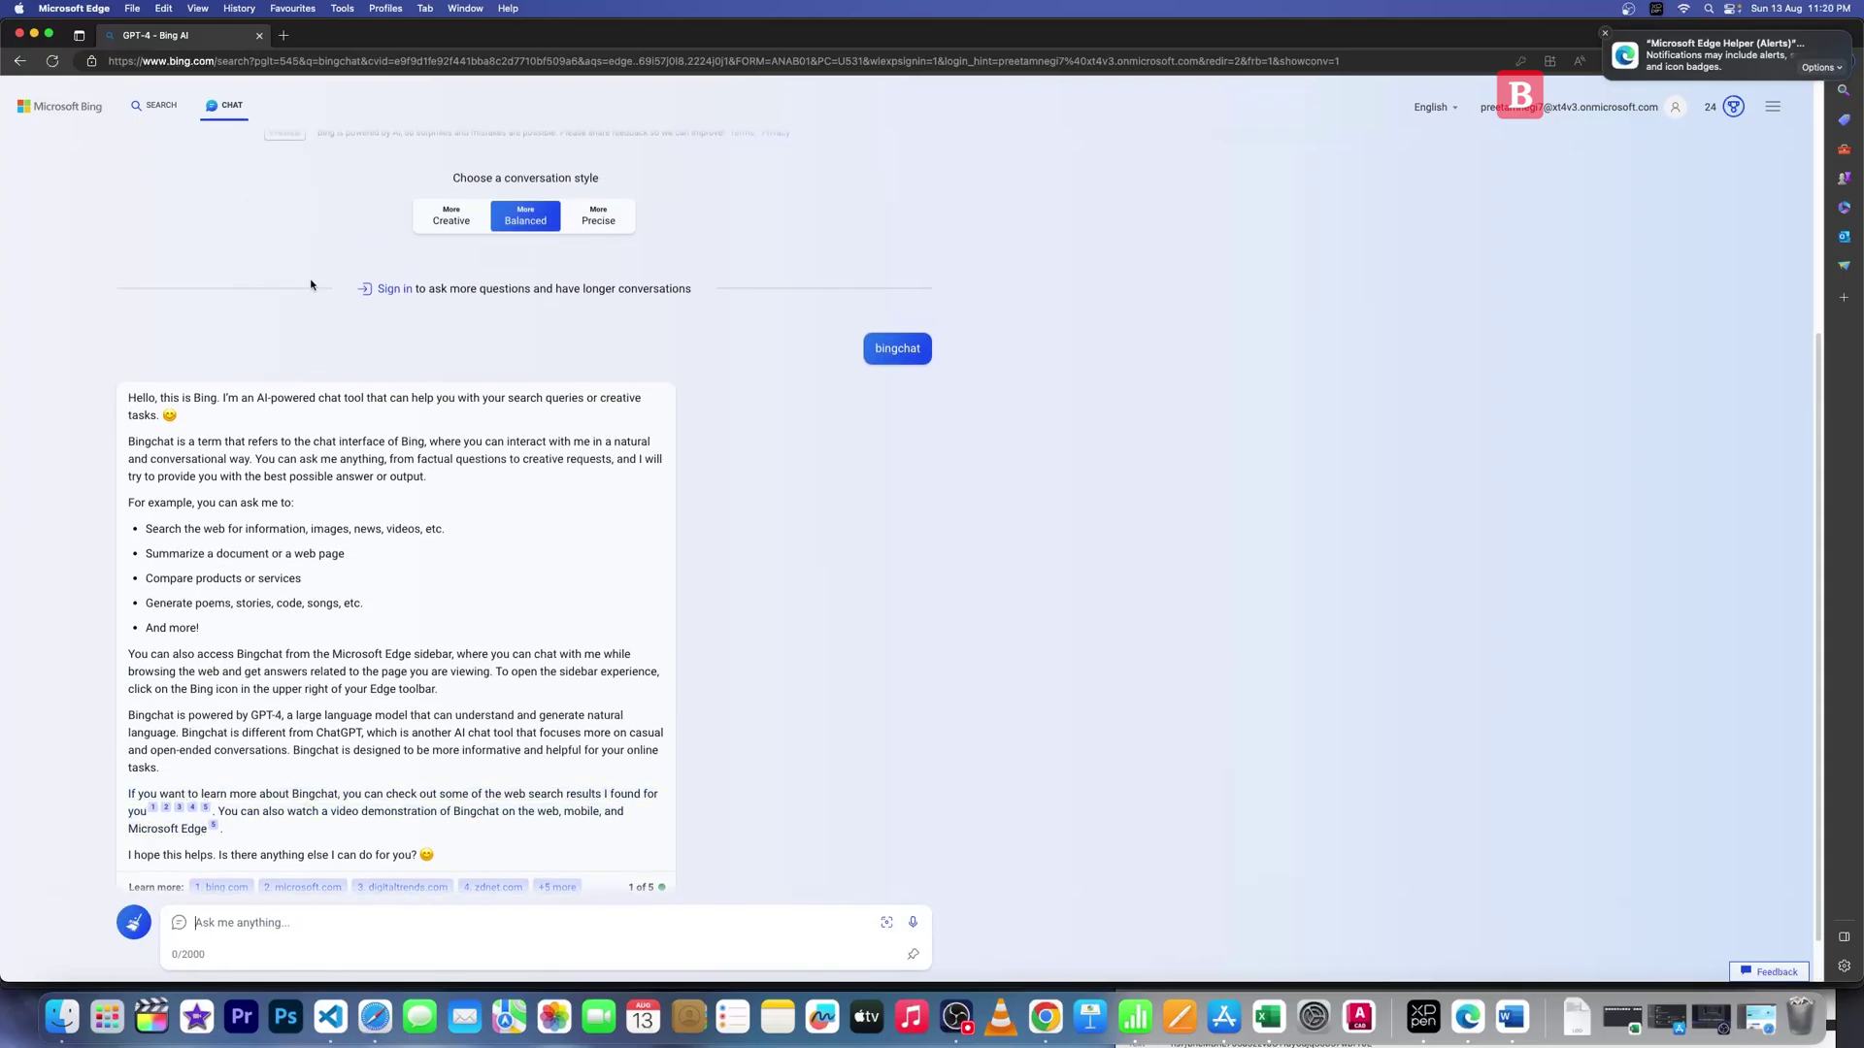
type("when is")
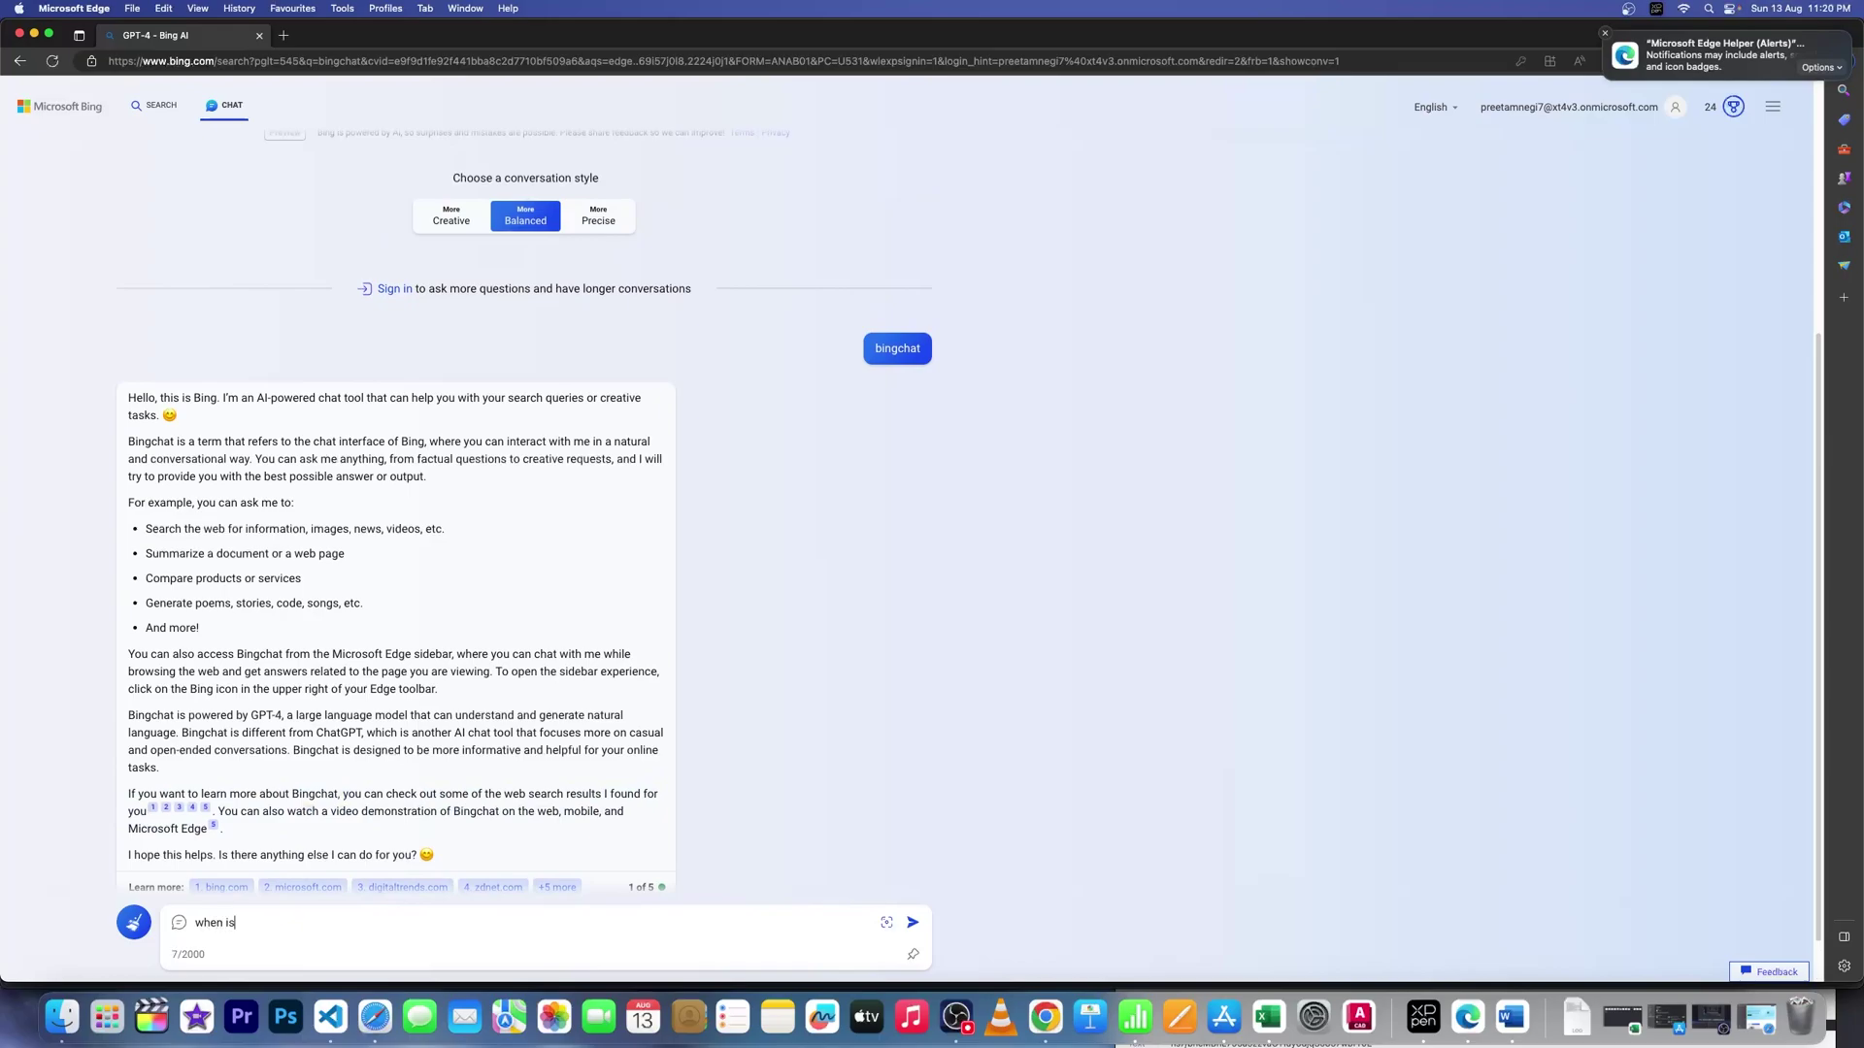
type(" the birth")
type("day of mah")
type("atma gandhi")
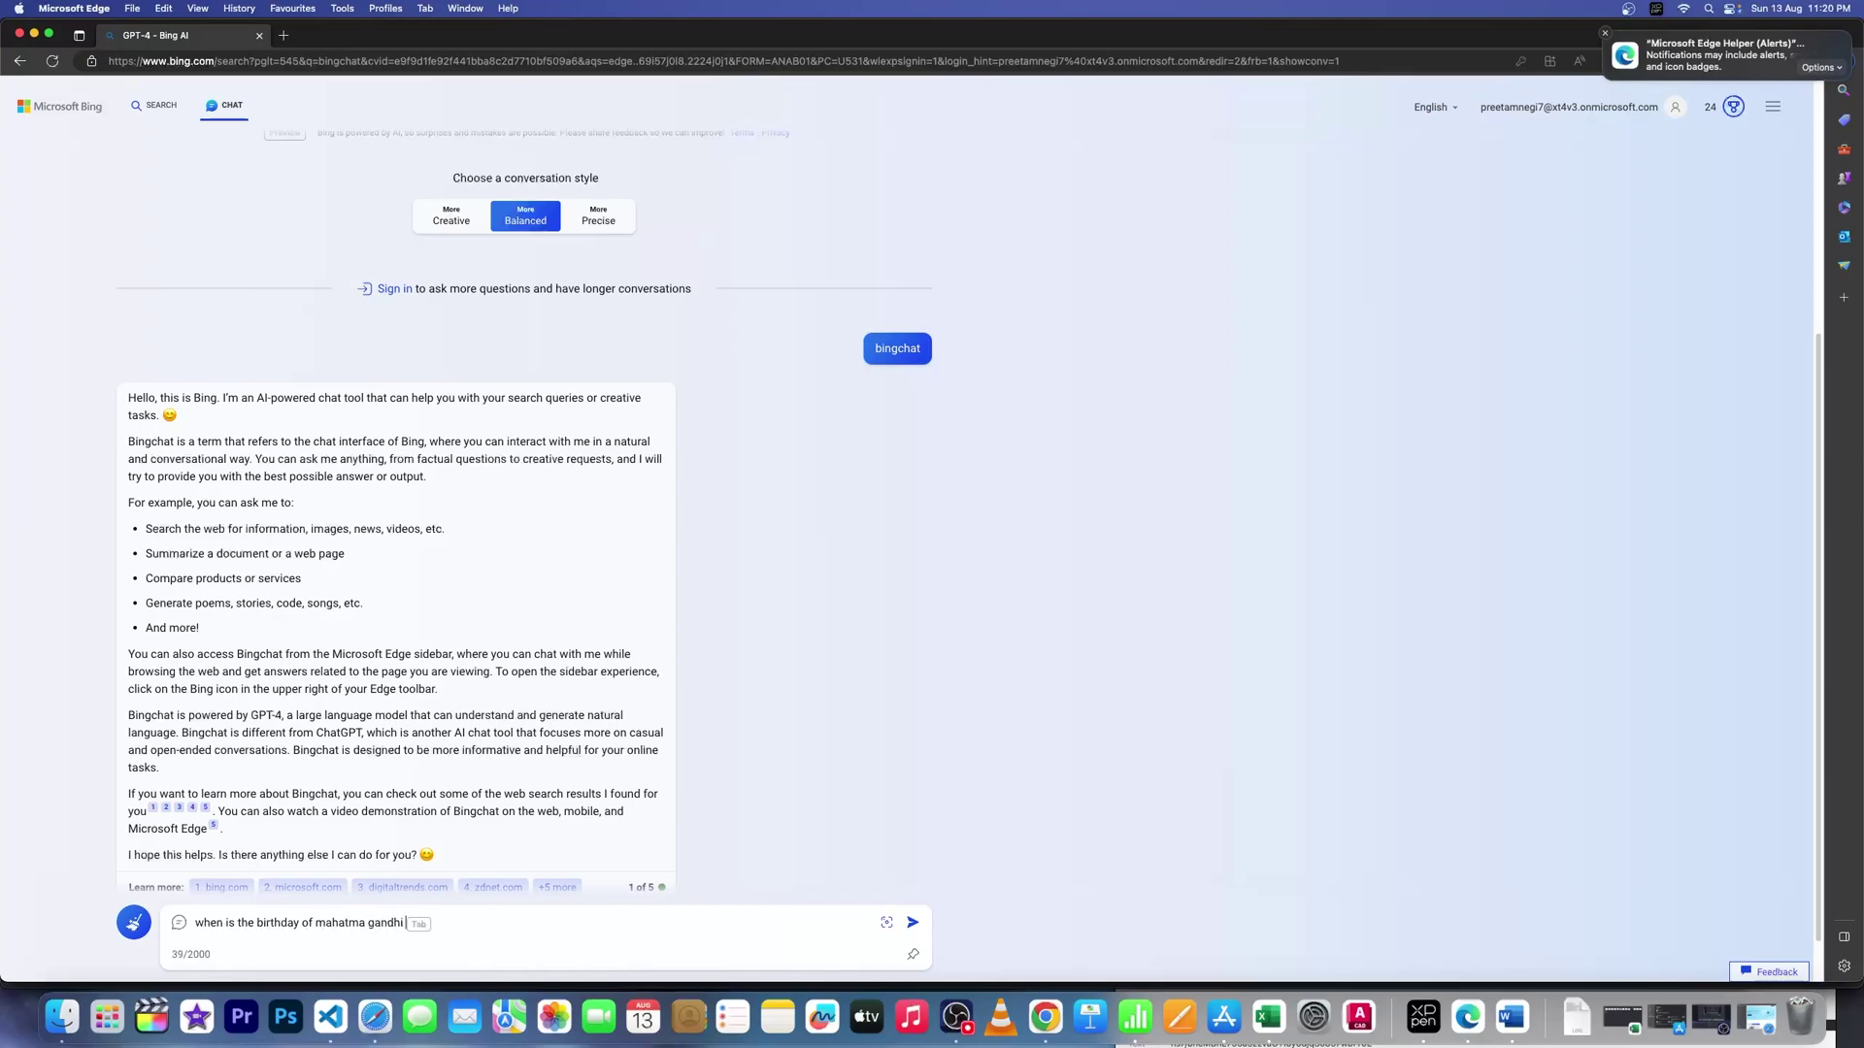
key("Return")
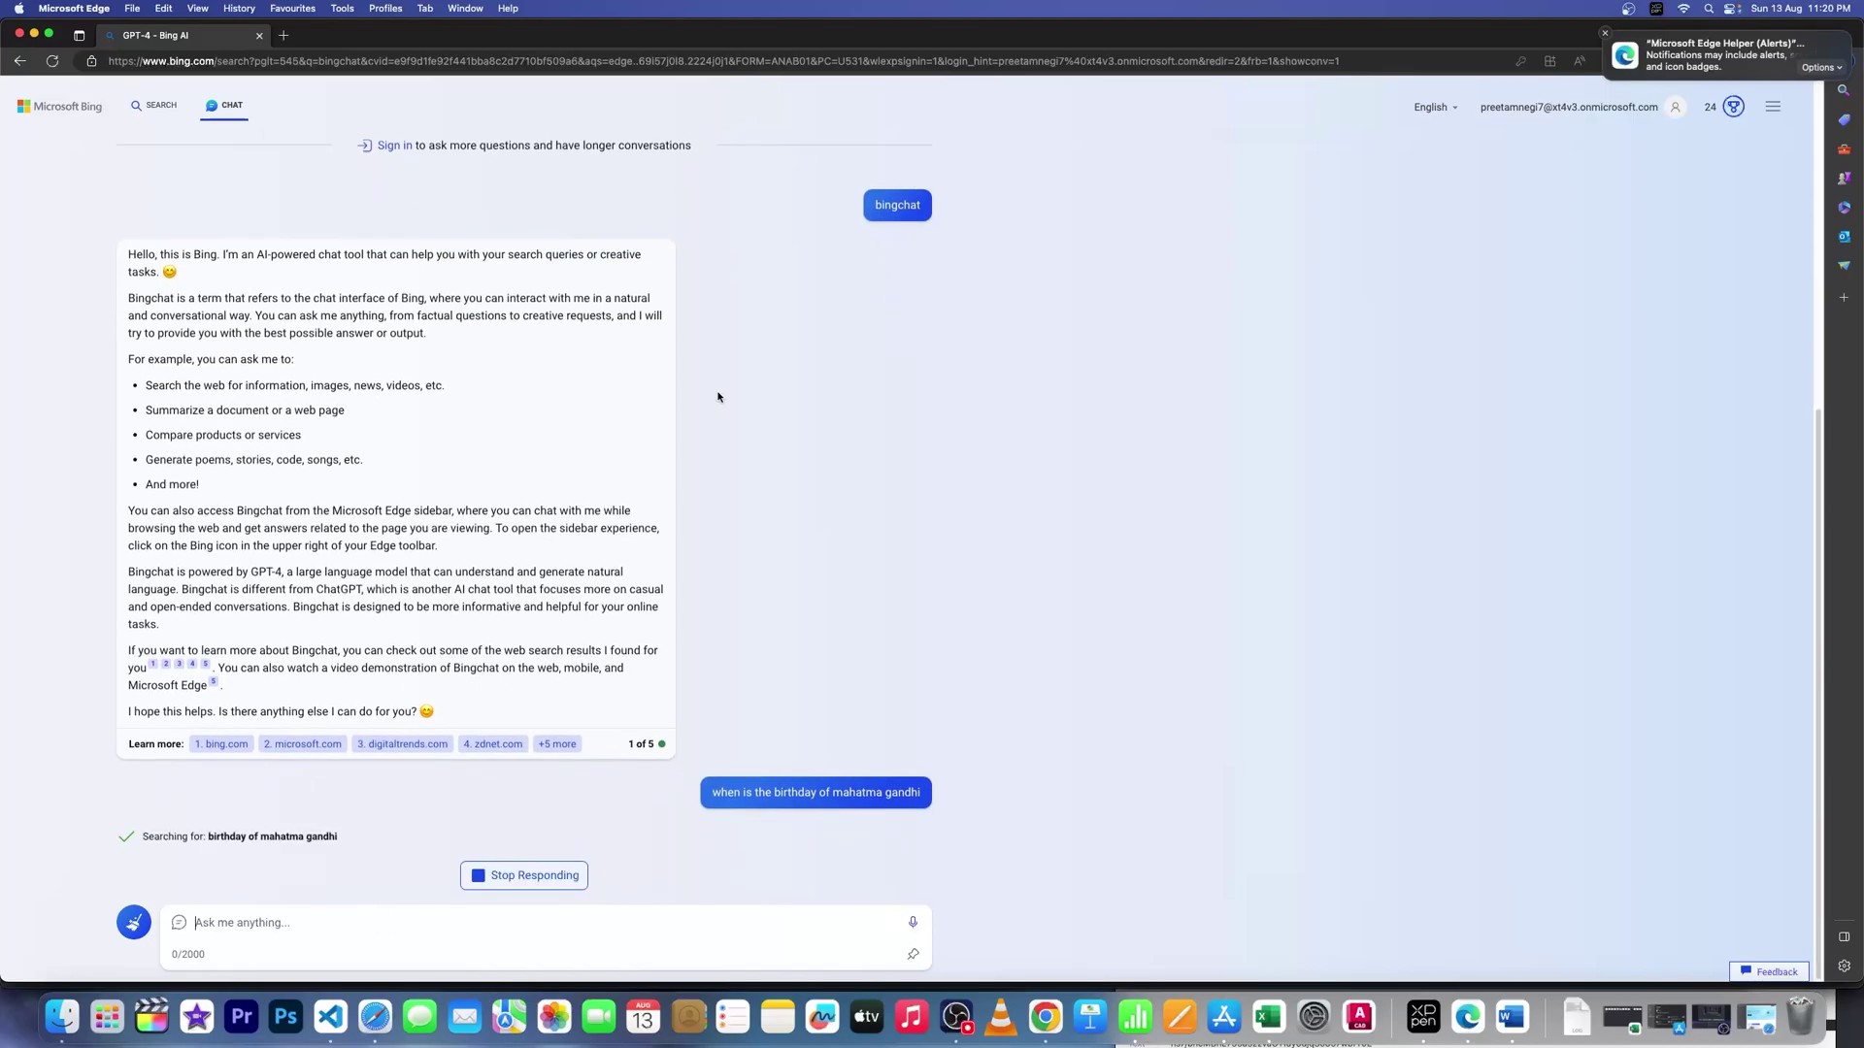